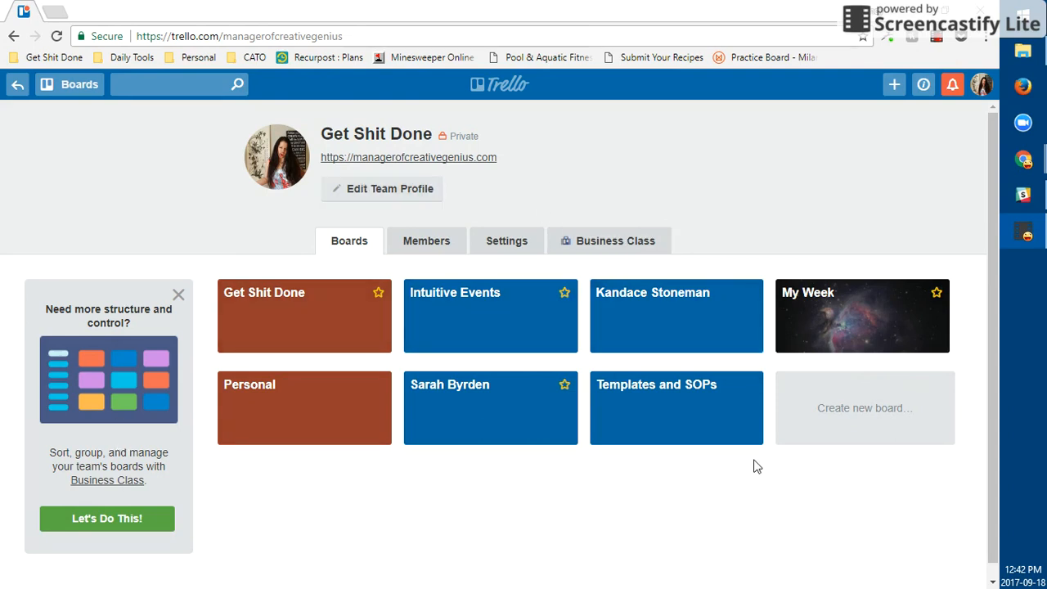
Create a private board titled Practice in the Get Shit Done team
click(874, 418)
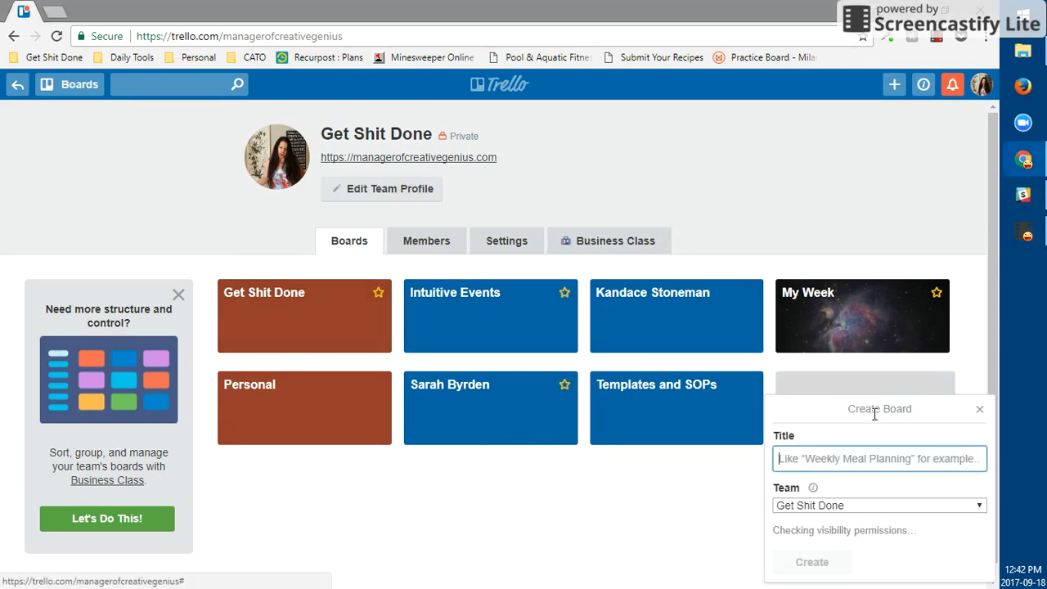
text(Practice)
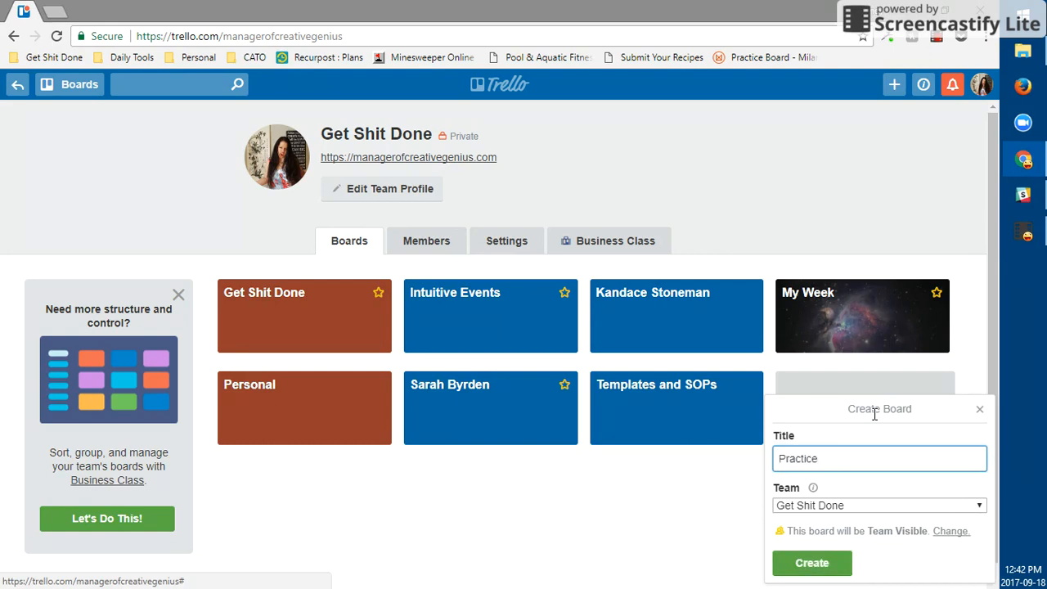
drag(820, 459, 799, 459)
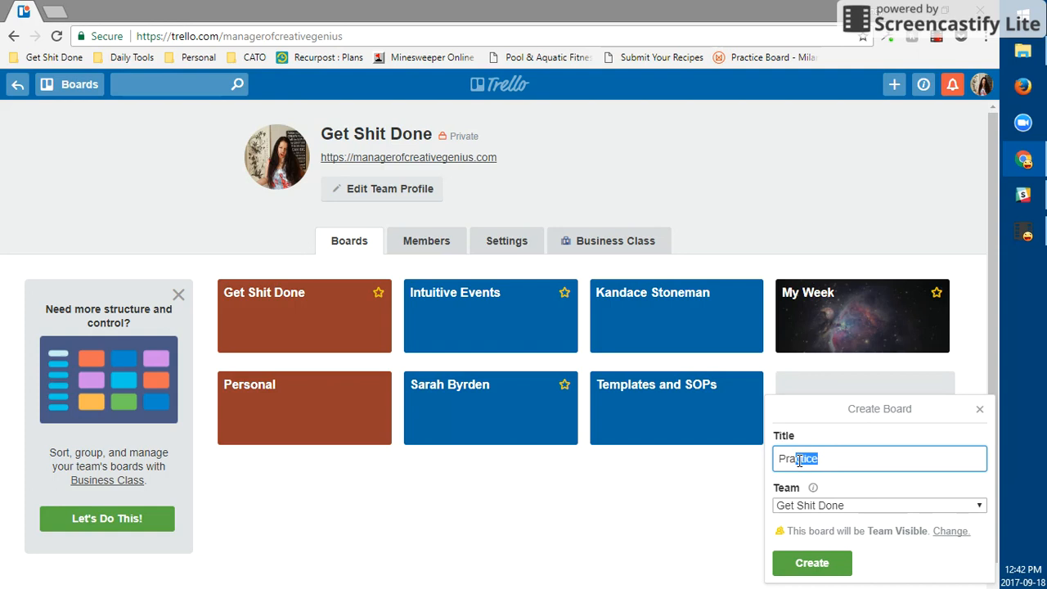
click(850, 507)
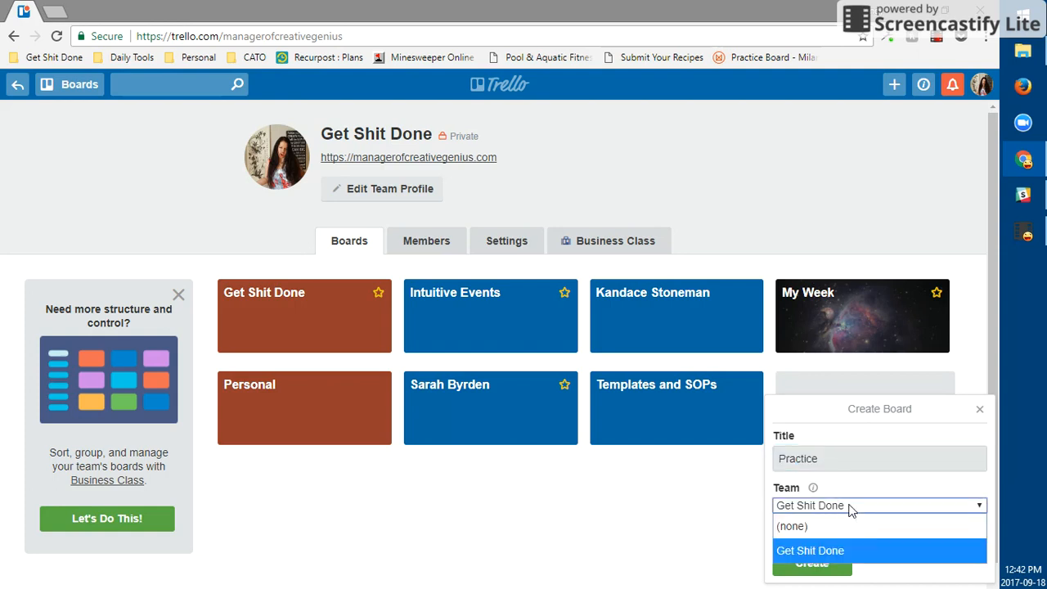
click(850, 507)
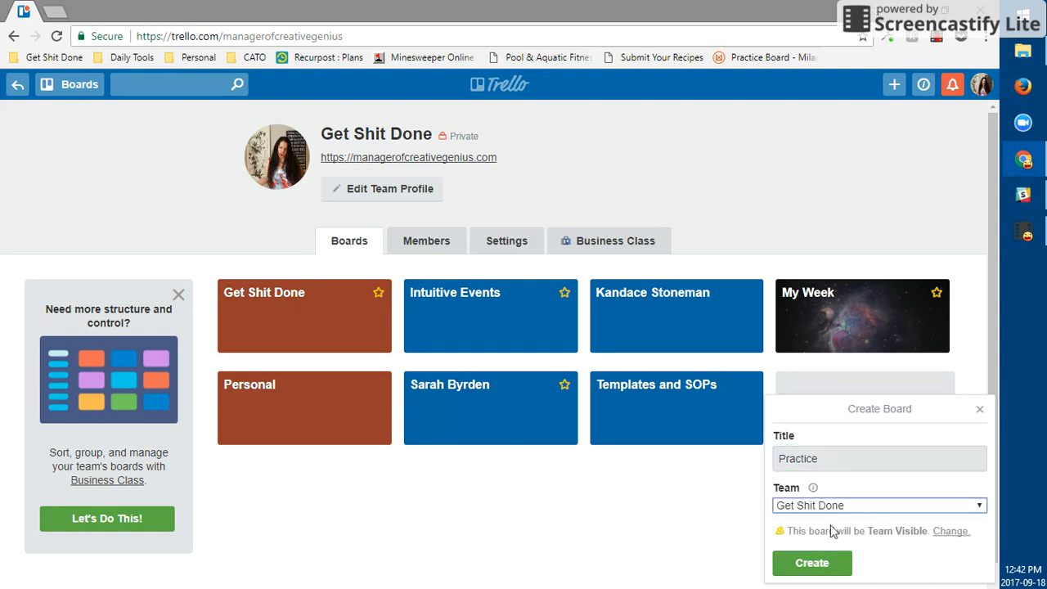
click(841, 506)
click(843, 505)
click(955, 530)
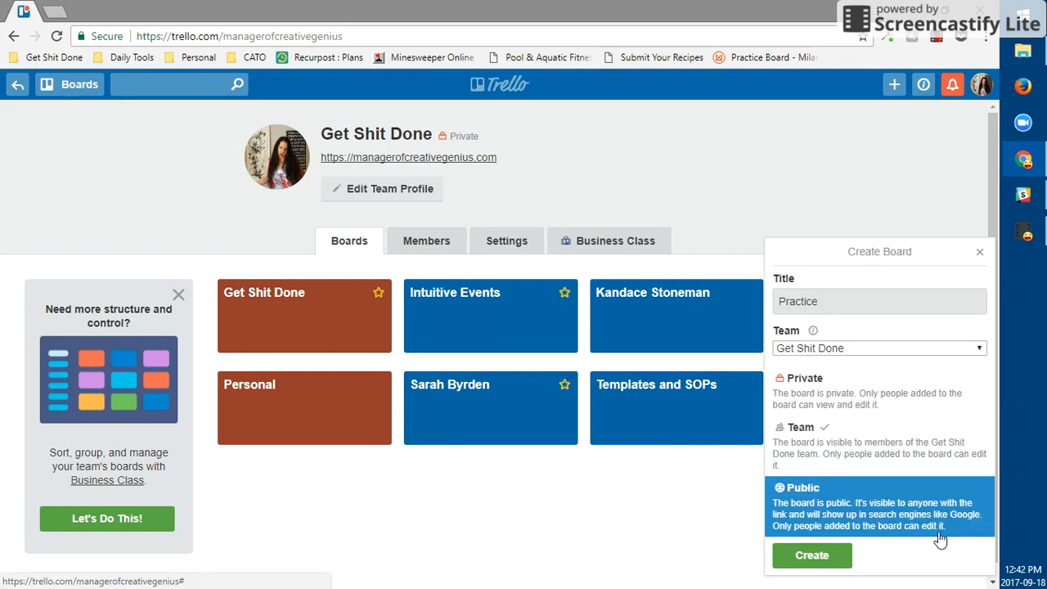
click(941, 391)
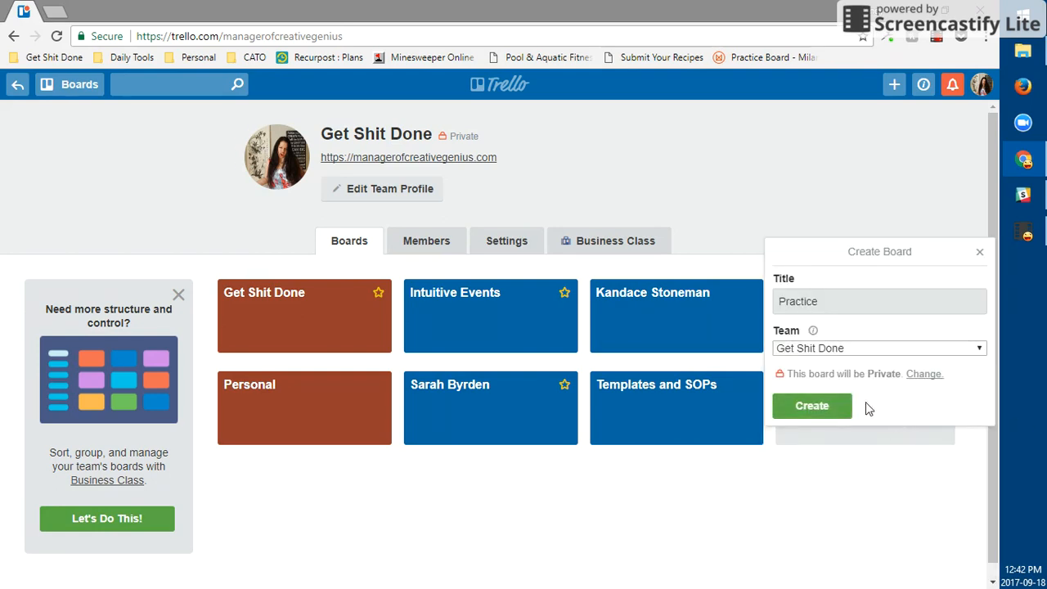
click(818, 407)
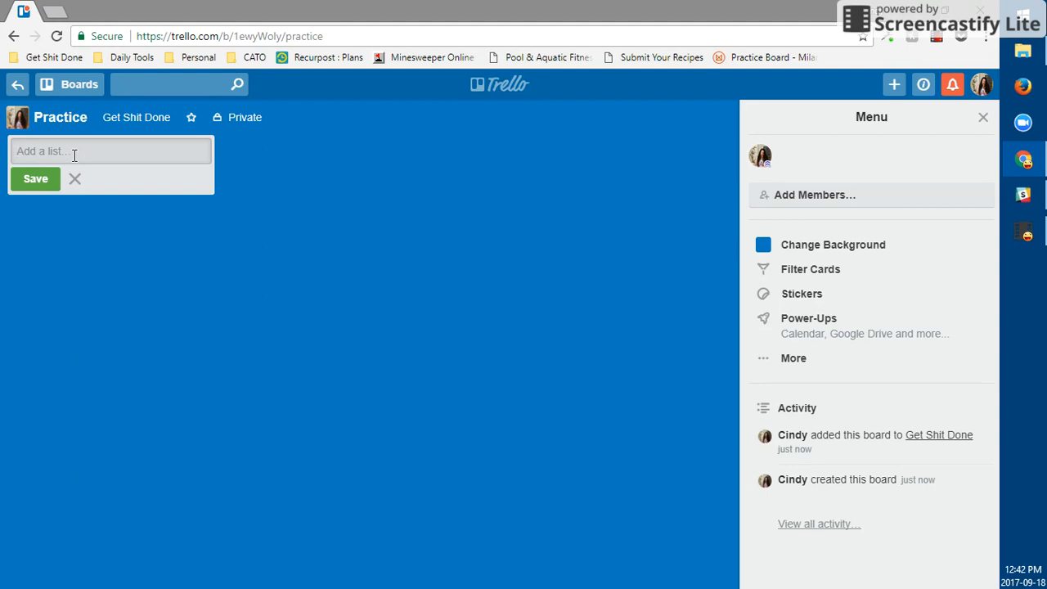
Add a To Do list to the board with the cards Grocery Shopping, Pet Store and Laundry
text(To Do)
key(Return)
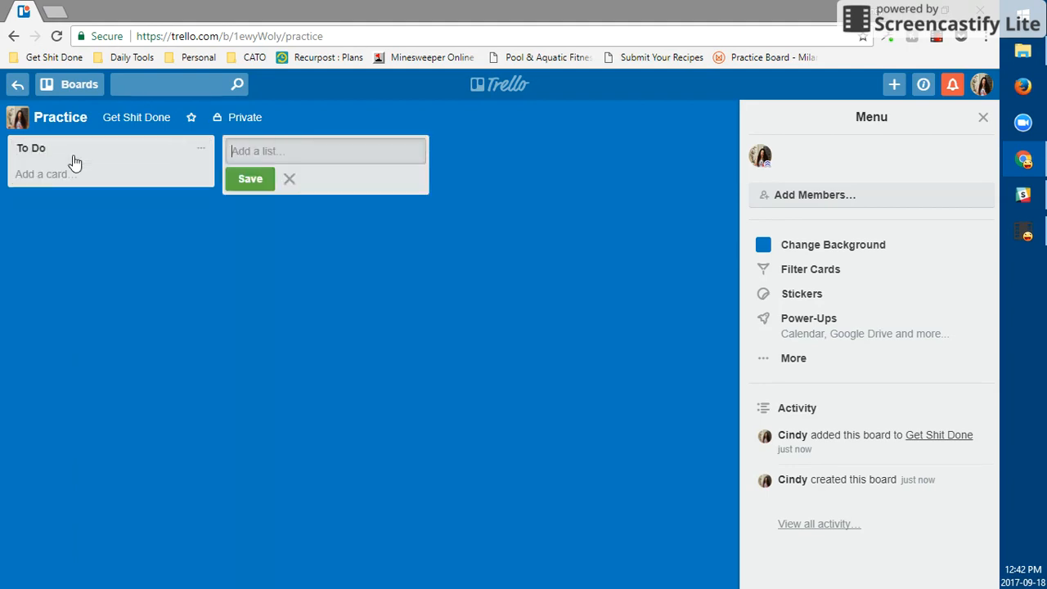
click(52, 175)
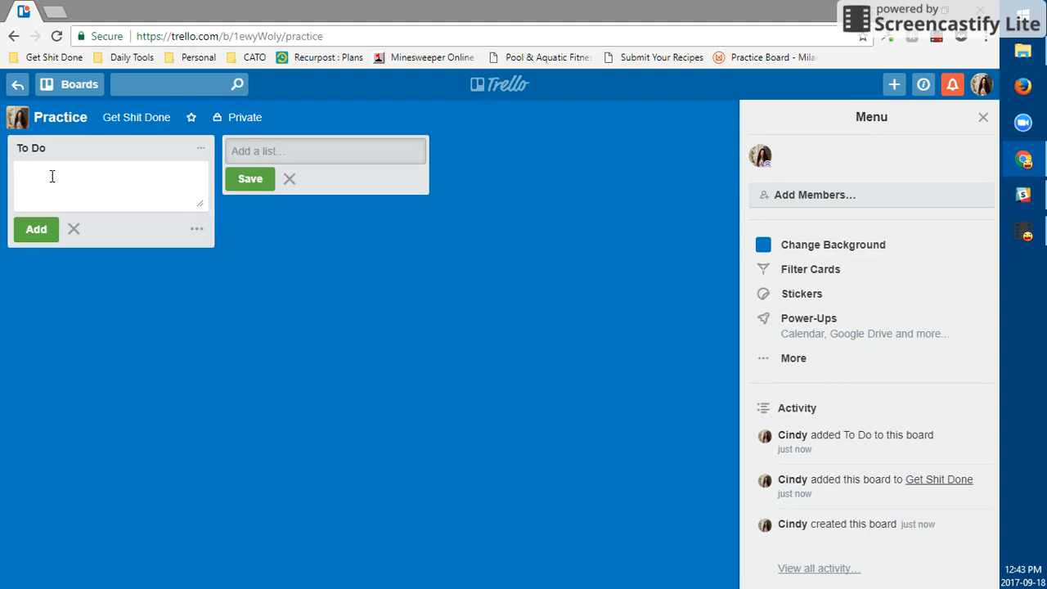
text(Grocery Shopping)
key(Return)
text(Pet Store)
key(Return)
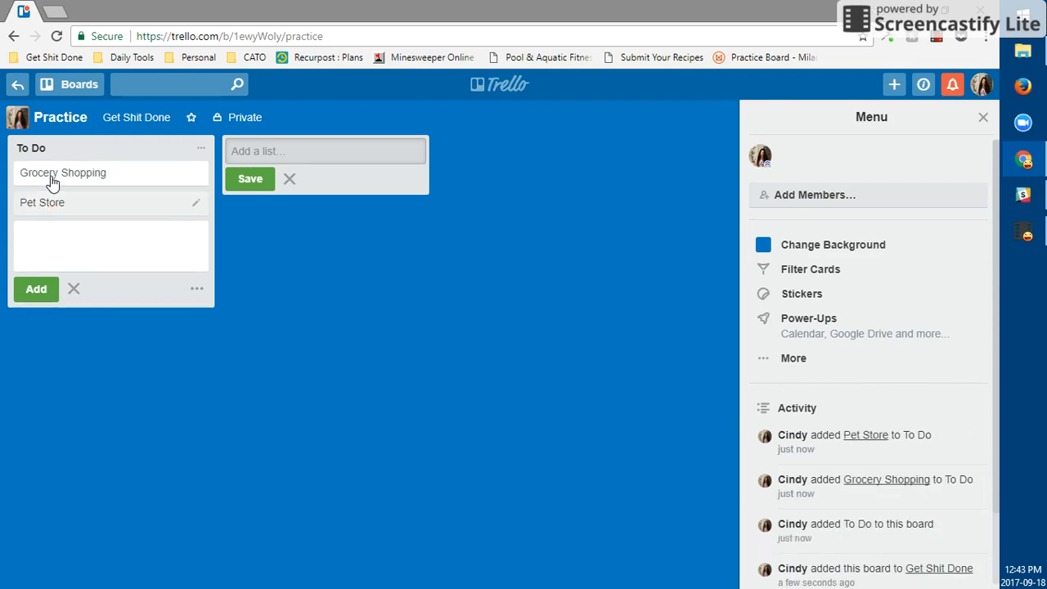
text(Laundry)
key(Return)
click(322, 282)
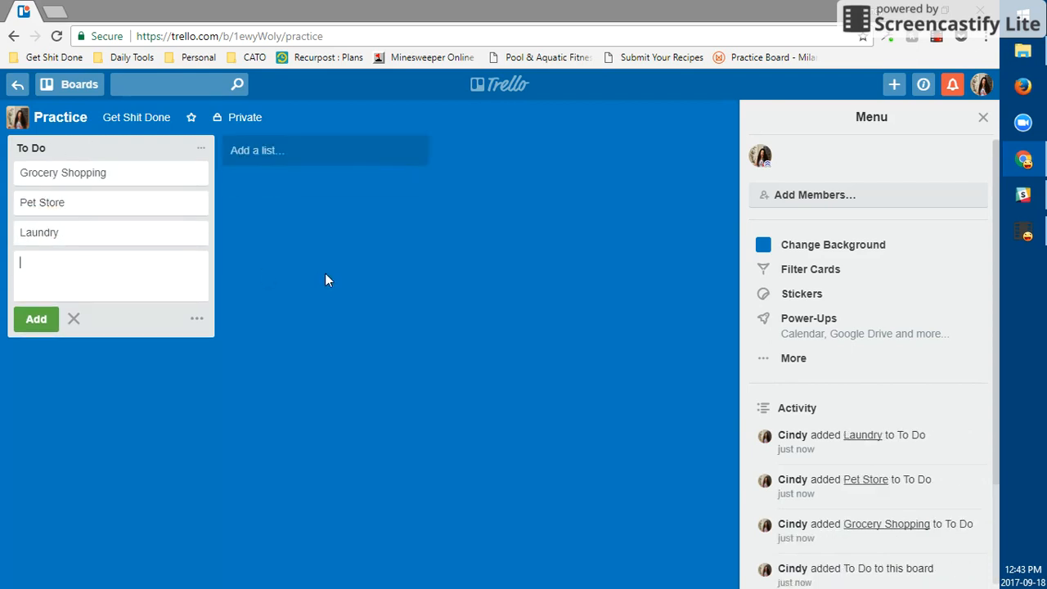
View the details of the Grocery Shopping card and return to the board
click(108, 180)
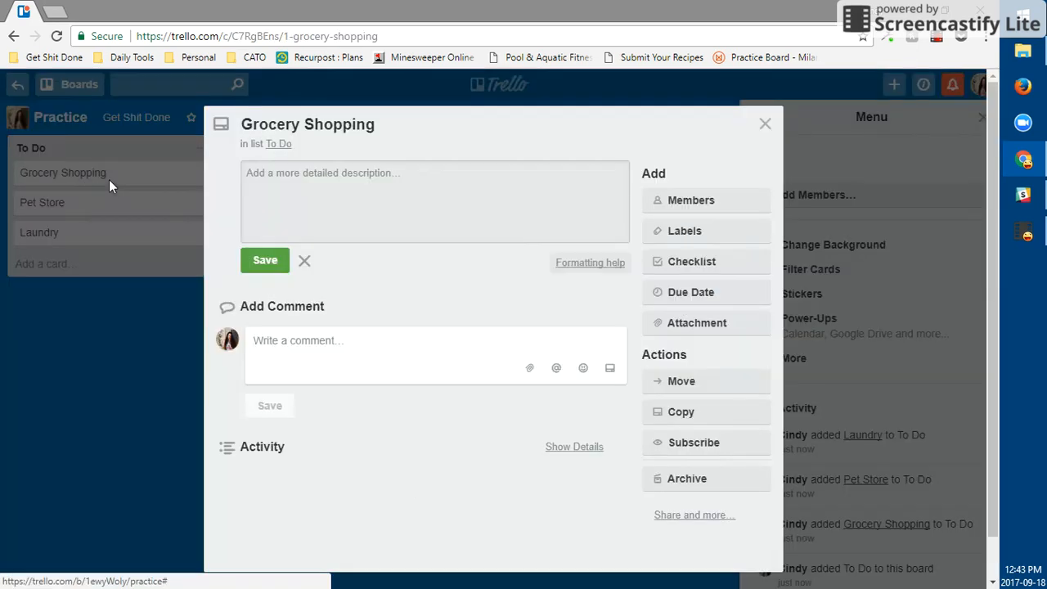
click(89, 447)
click(762, 122)
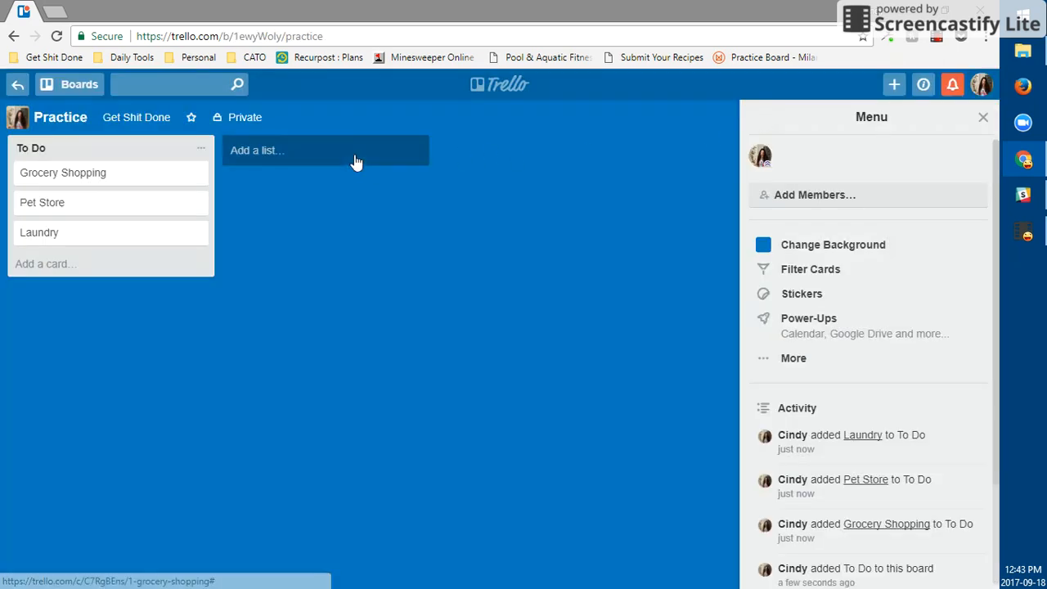
Save a description on the Grocery Shopping card with a line of filler text, followed by veggies, meat and flour on separate lines
click(42, 180)
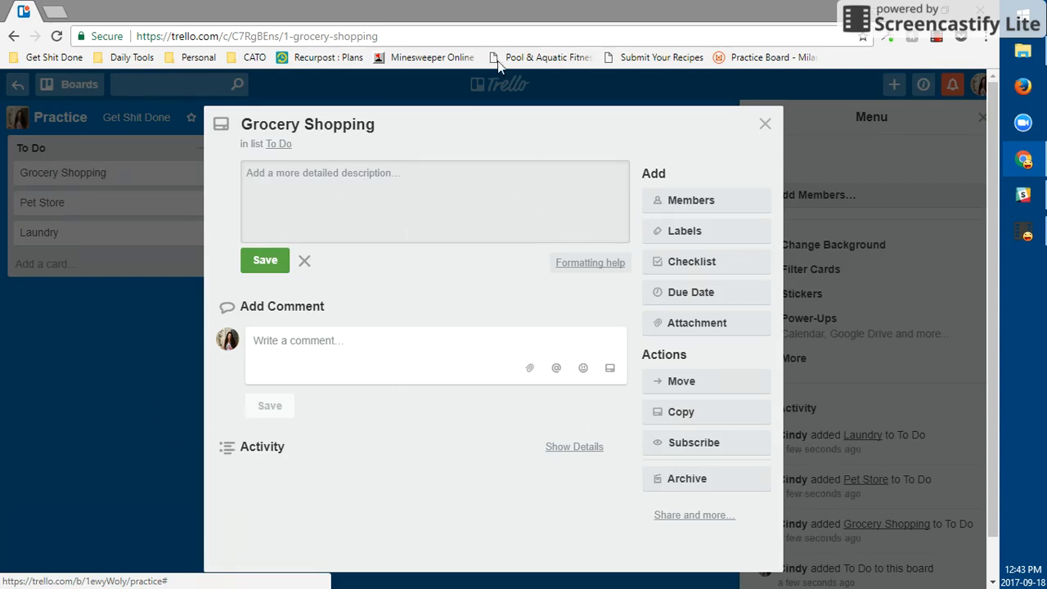
click(286, 201)
text(kfasldf)
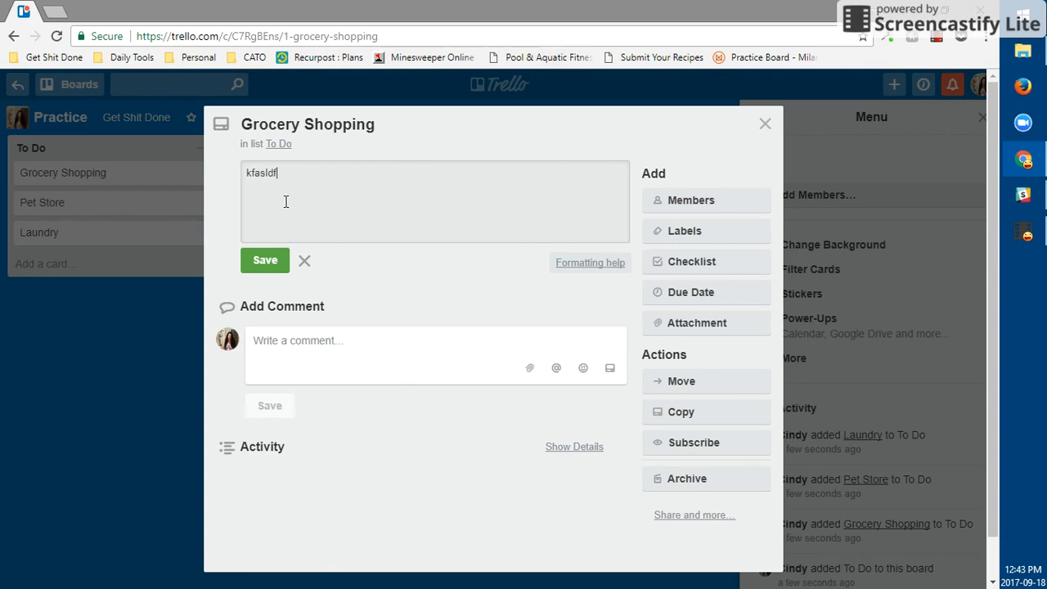
text(jal;skagj;roagh;avkdfnavlnv;lkajsgjas;dolxdjfl;mlkm)
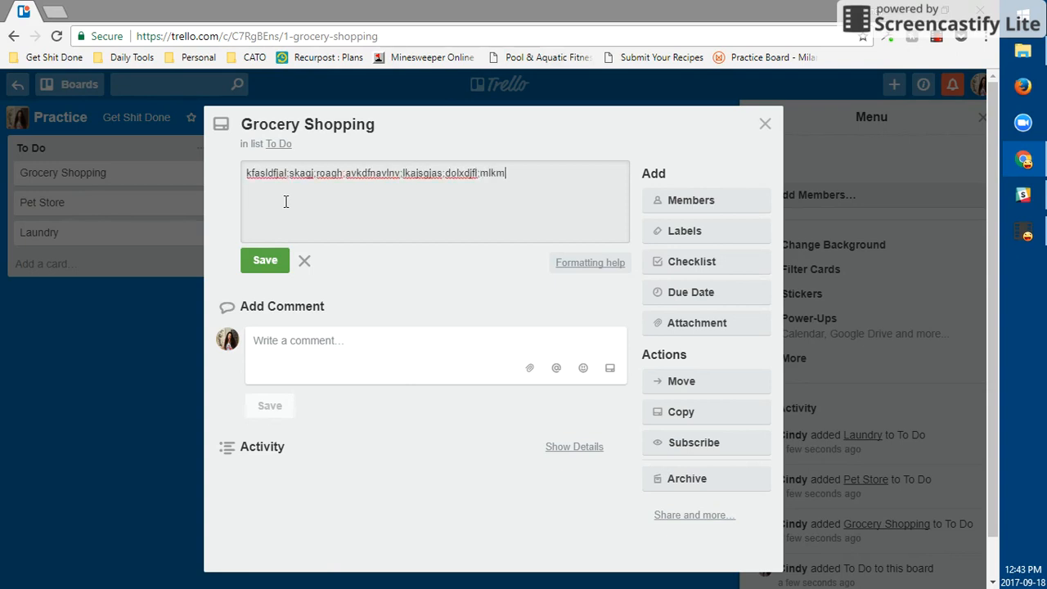
key(Return)
key(Return)
text(vergg)
text(meat)
key(Return)
text(flour)
key(Return)
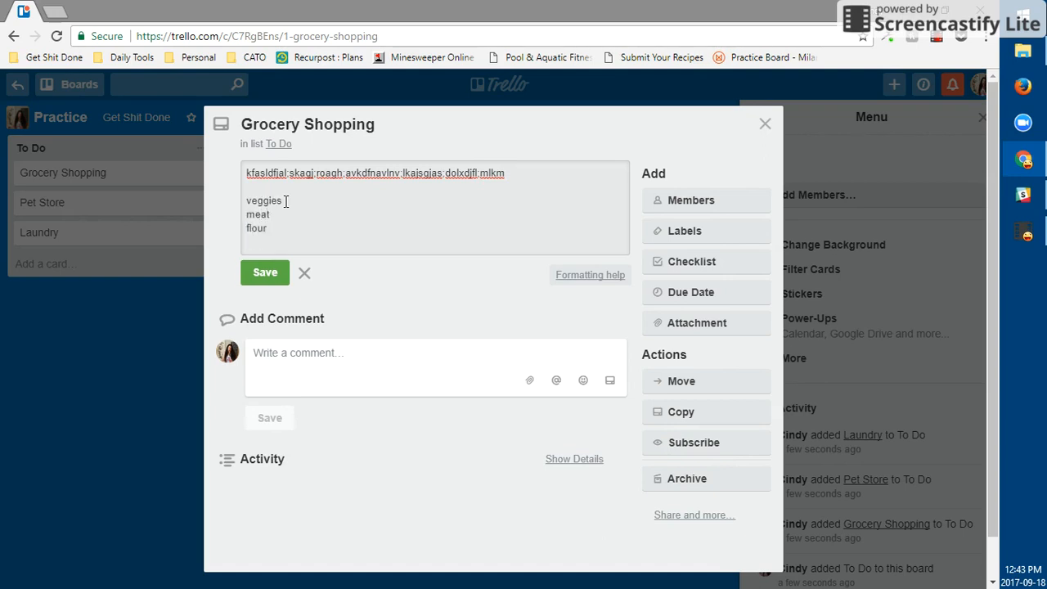
click(266, 271)
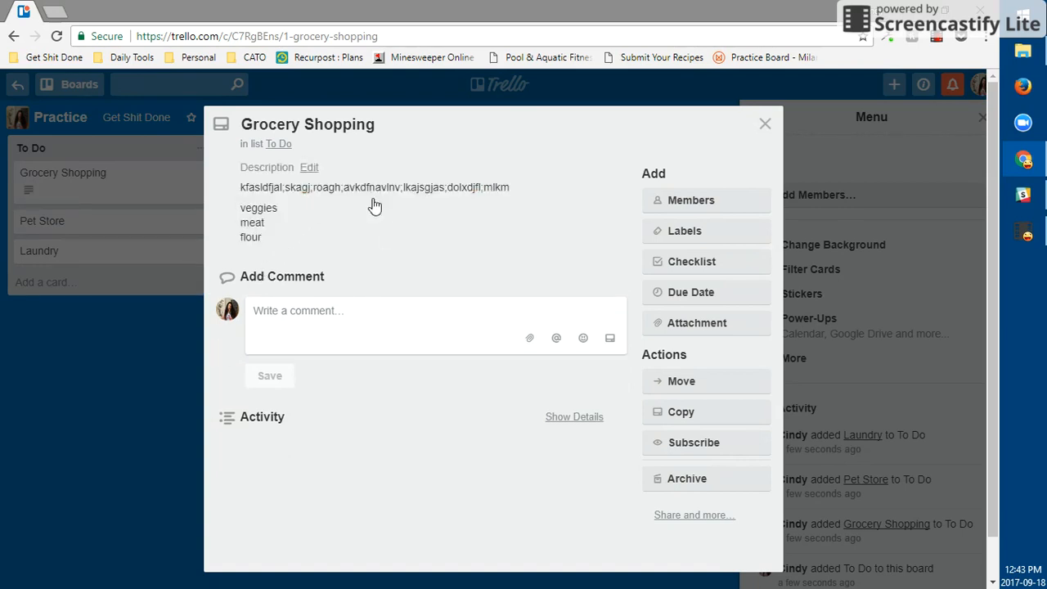
Assign the listed board member to the Grocery Shopping card
click(390, 318)
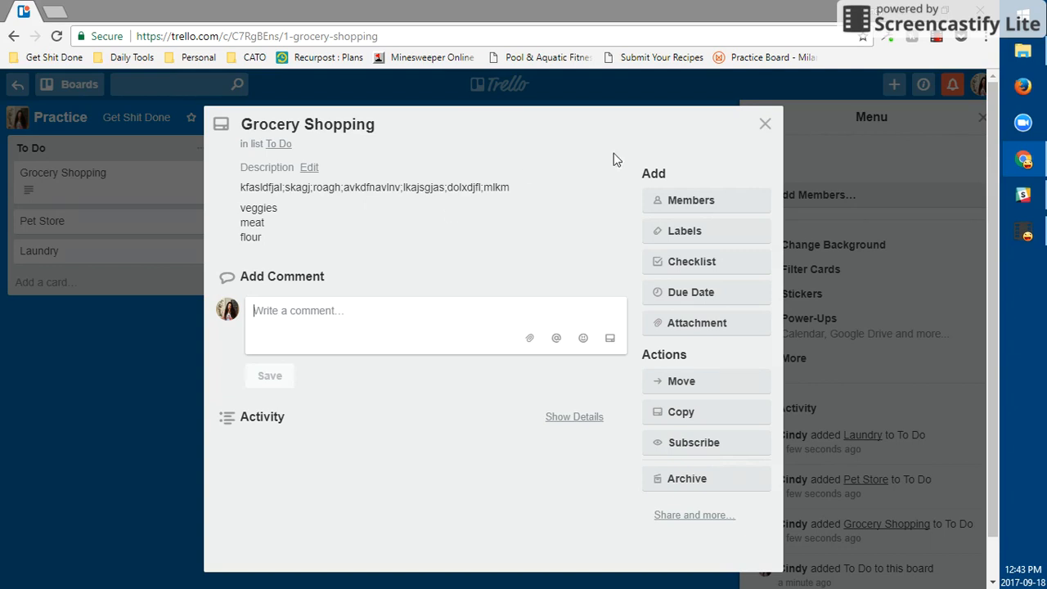
click(694, 203)
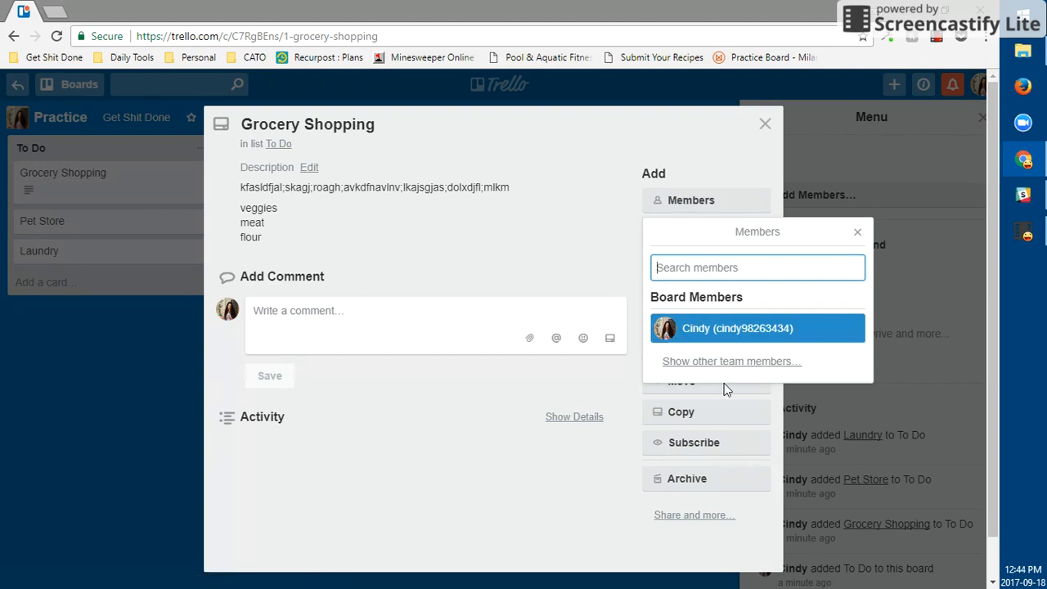
click(702, 331)
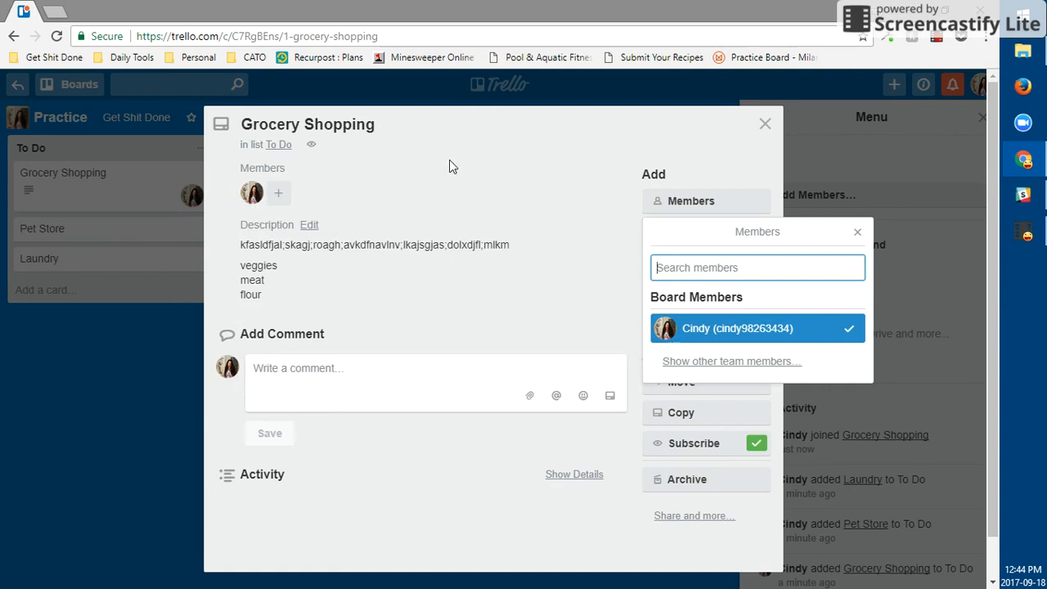
click(537, 130)
click(857, 232)
Apply the orange, red and blue labels to the Grocery Shopping card
click(722, 233)
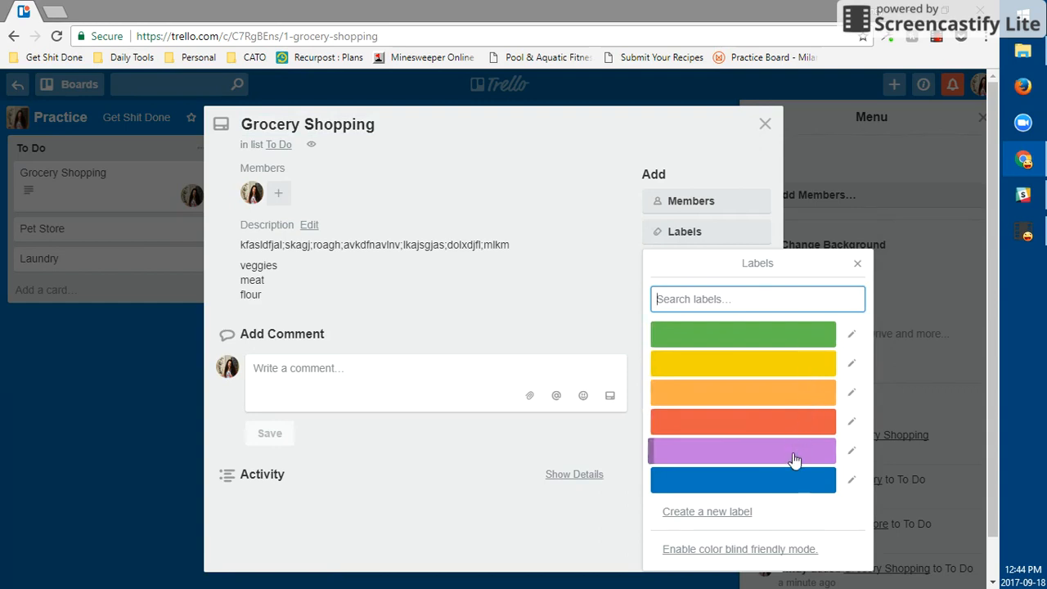
click(805, 395)
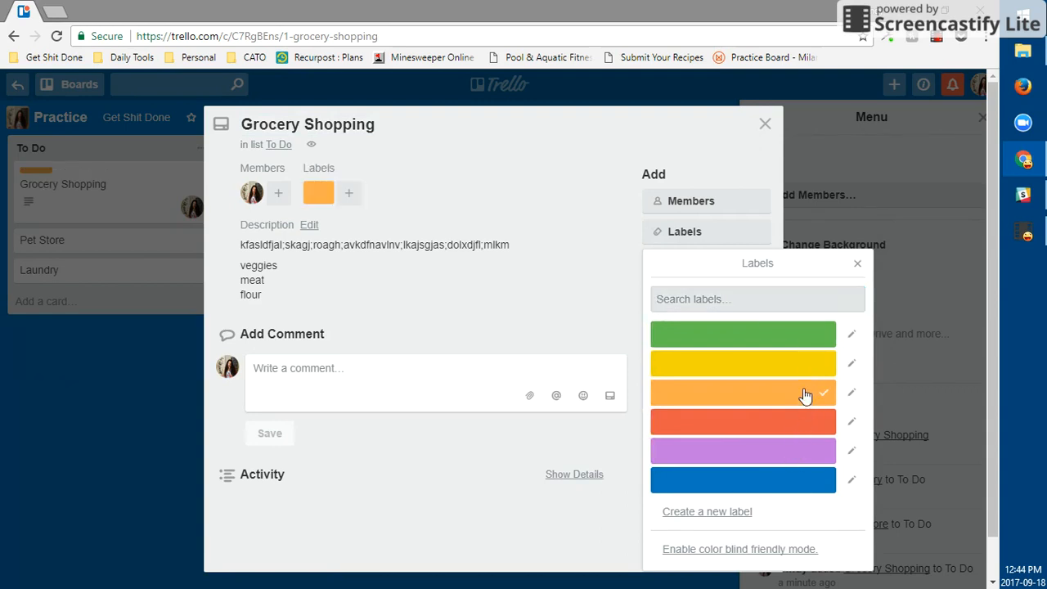
click(798, 427)
click(795, 480)
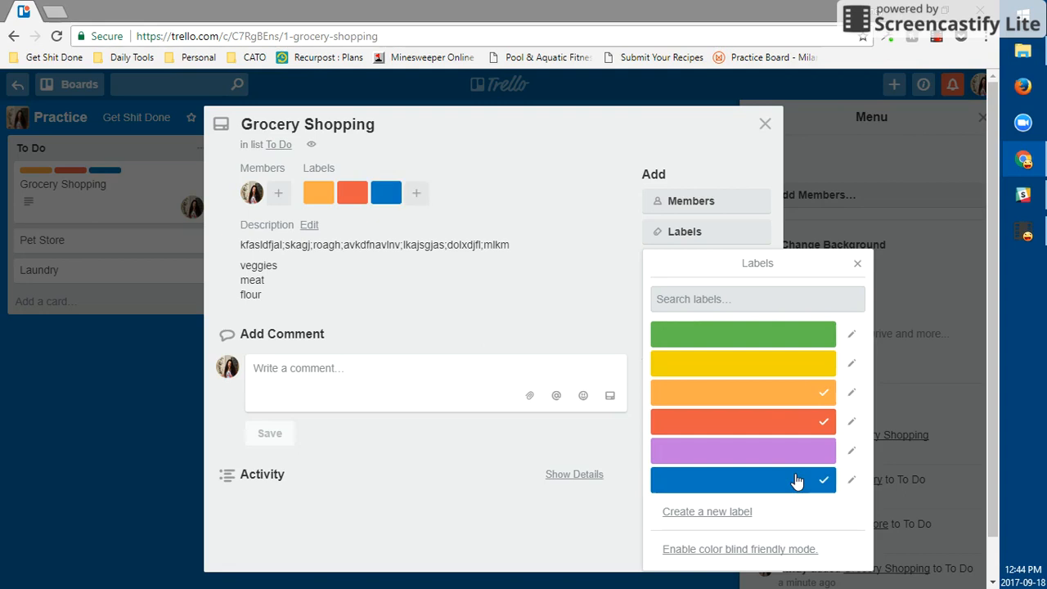
Remove the red, orange and blue labels from the Grocery Shopping card
click(822, 425)
click(822, 395)
click(817, 480)
click(577, 198)
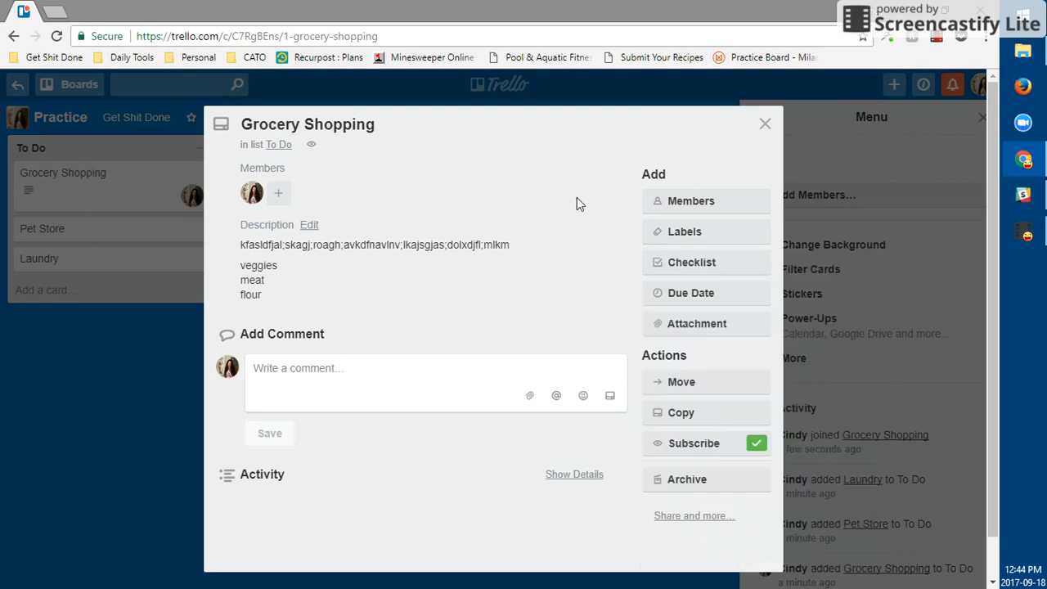
Add a checklist titled List to the card with the items meat, veggies and milk
click(700, 273)
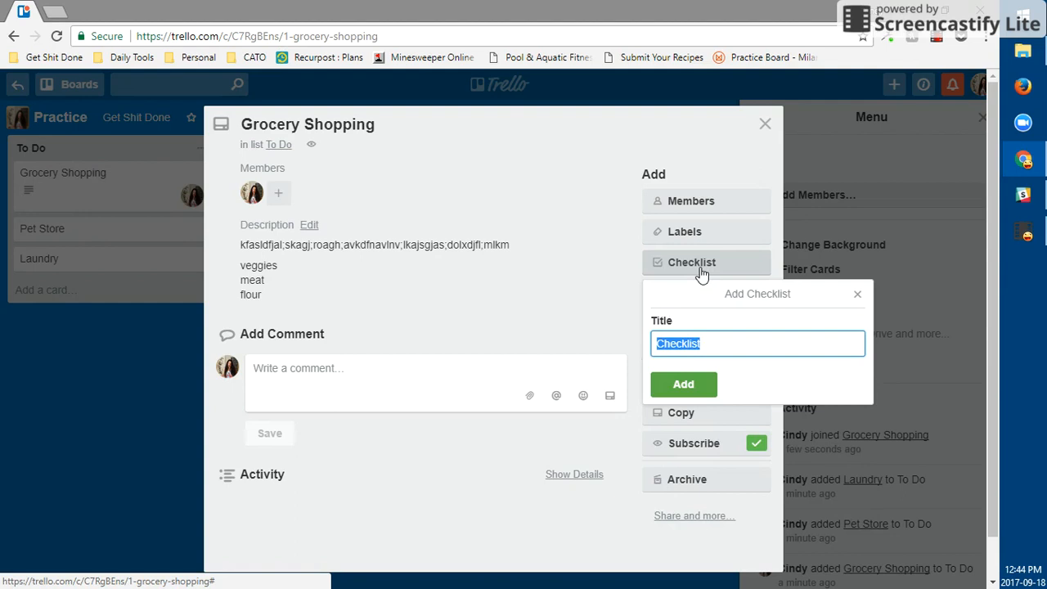
text(List)
key(Return)
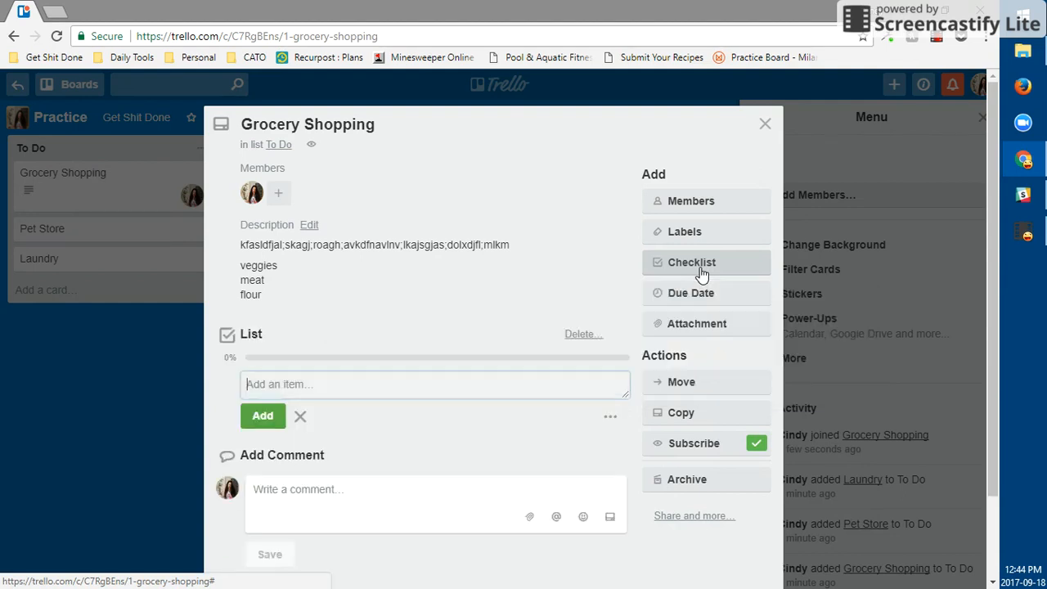
text(meat)
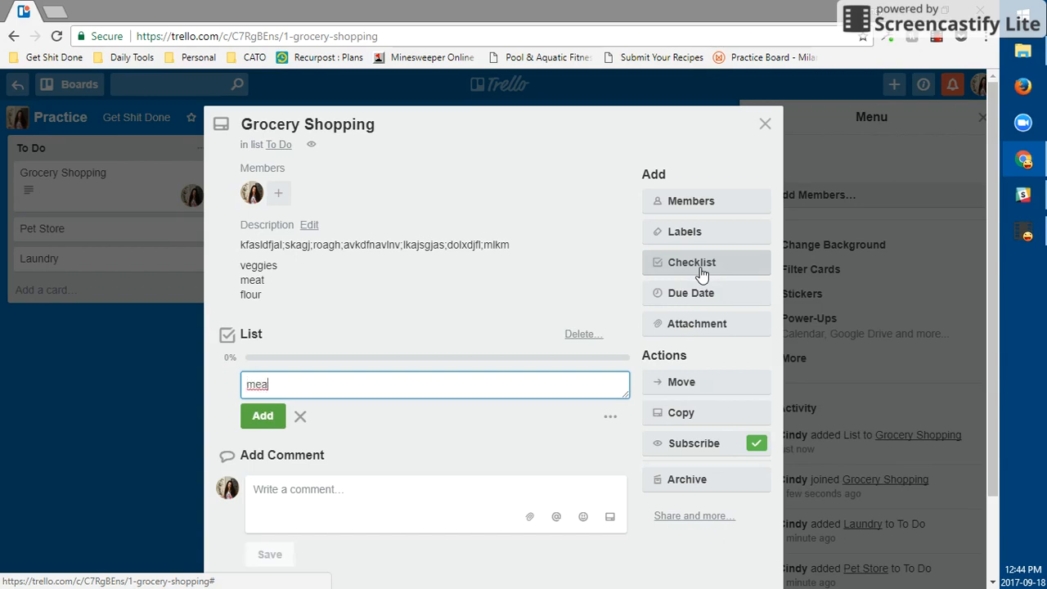
key(Return)
text(veggies)
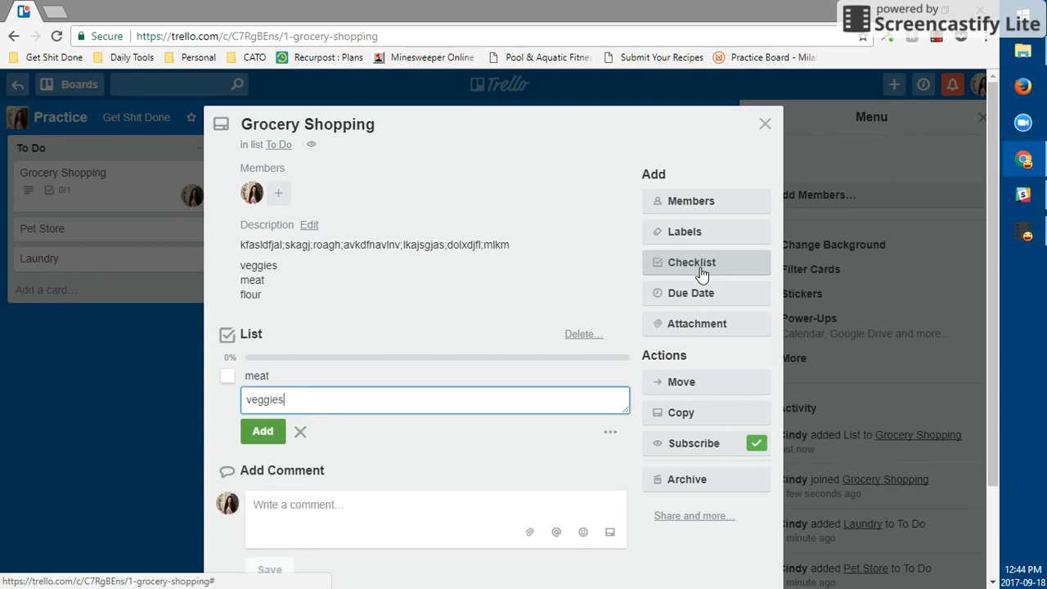
key(Return)
text(m)
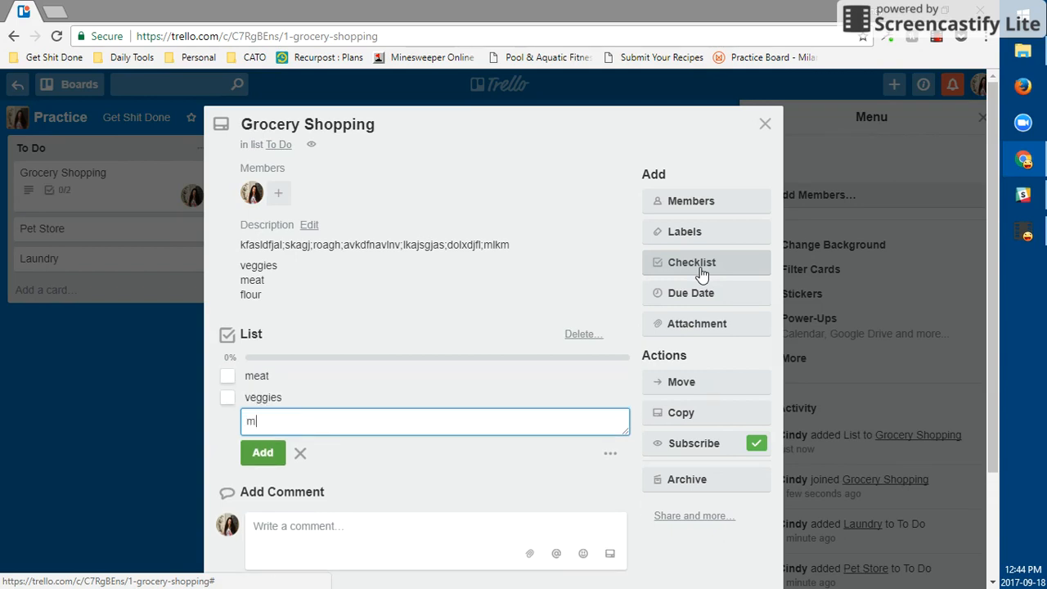
text(ilk)
key(Return)
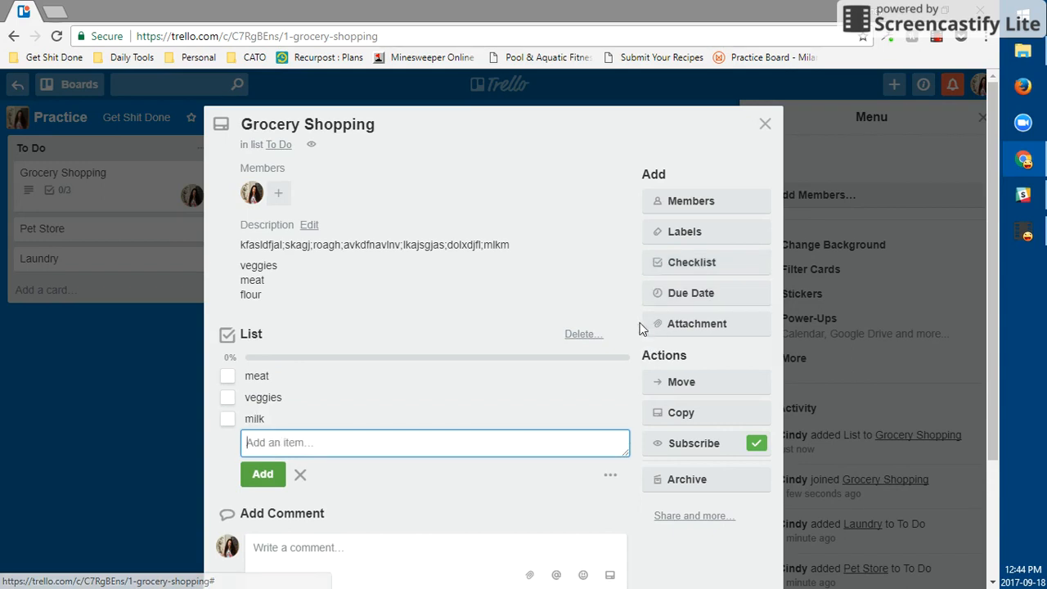
Examine the date and time options for the card's due date and leave them without saving
click(697, 293)
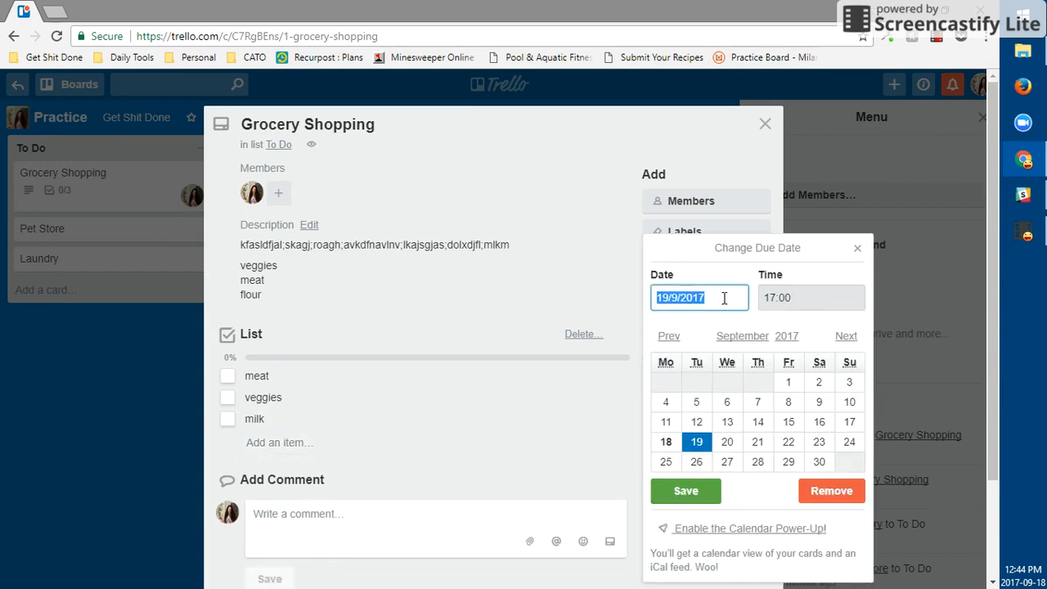
click(723, 297)
click(822, 299)
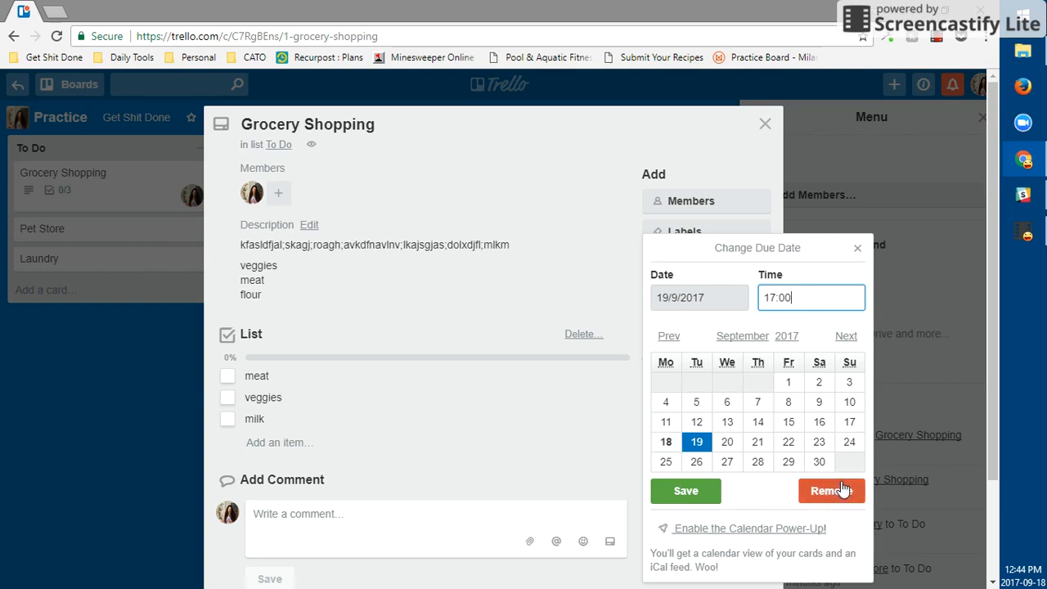
click(605, 231)
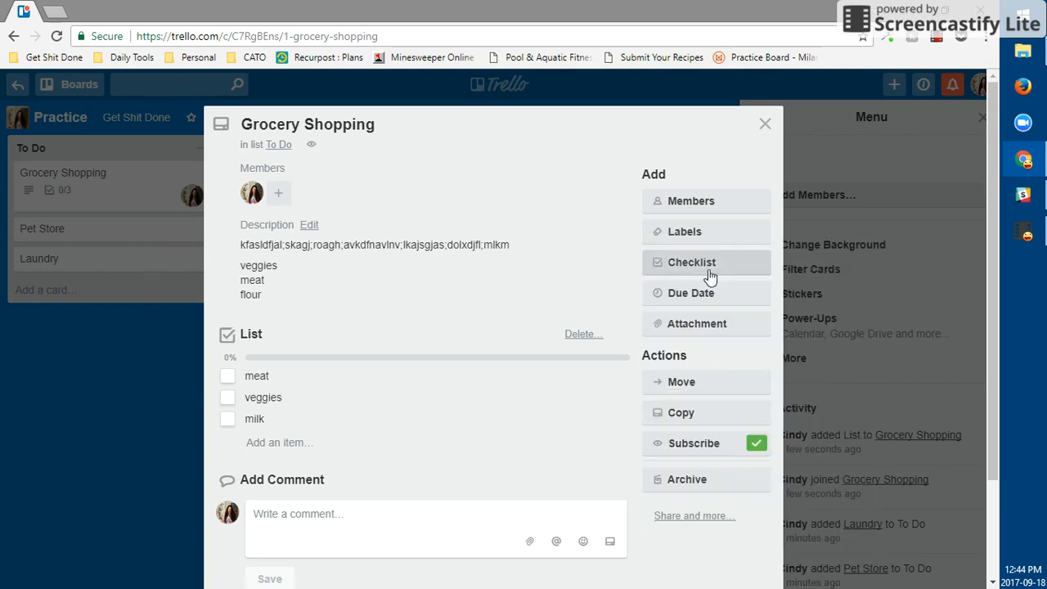
Examine the attachment sources for the Grocery Shopping card, including the Google Drive file picker, and leave without attaching anything
click(689, 323)
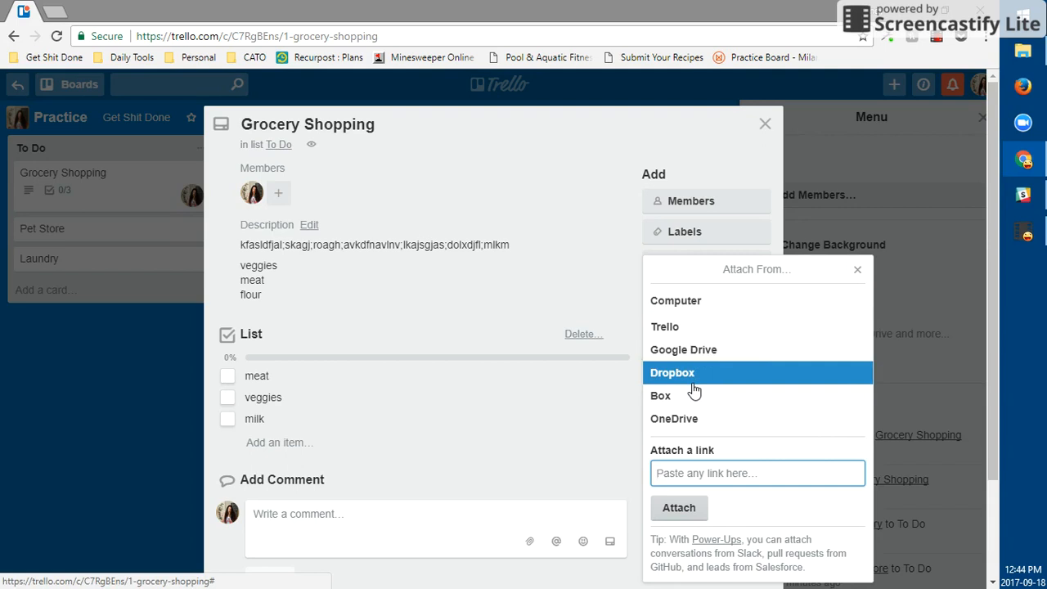
click(685, 349)
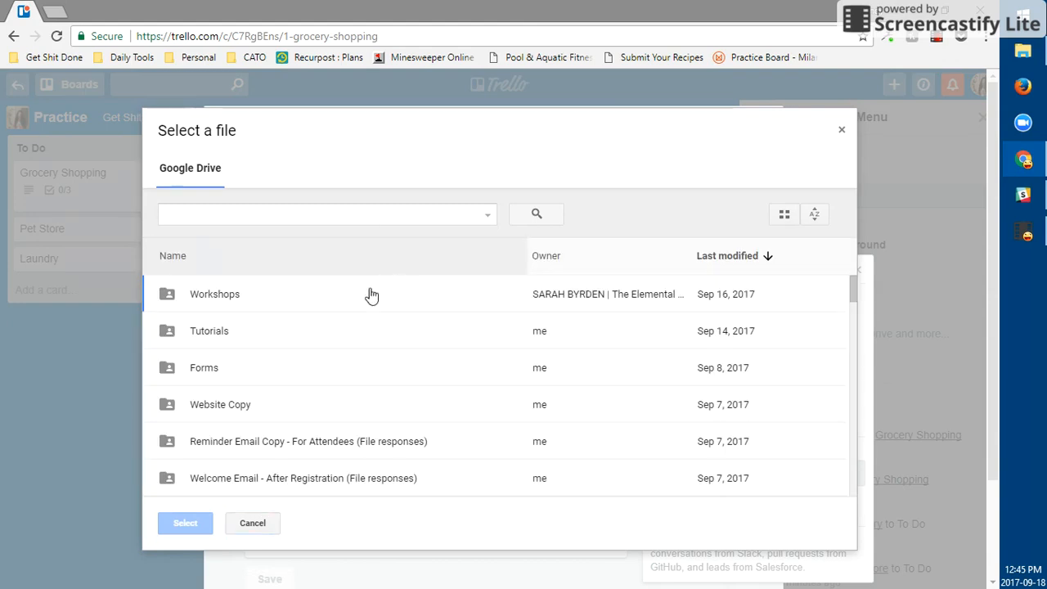
click(261, 522)
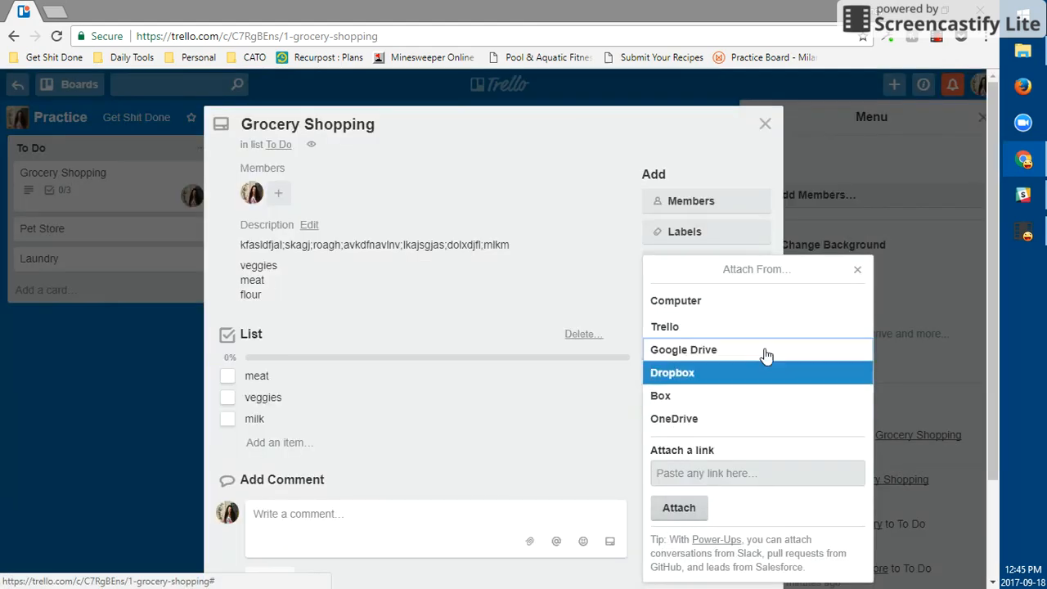
click(857, 269)
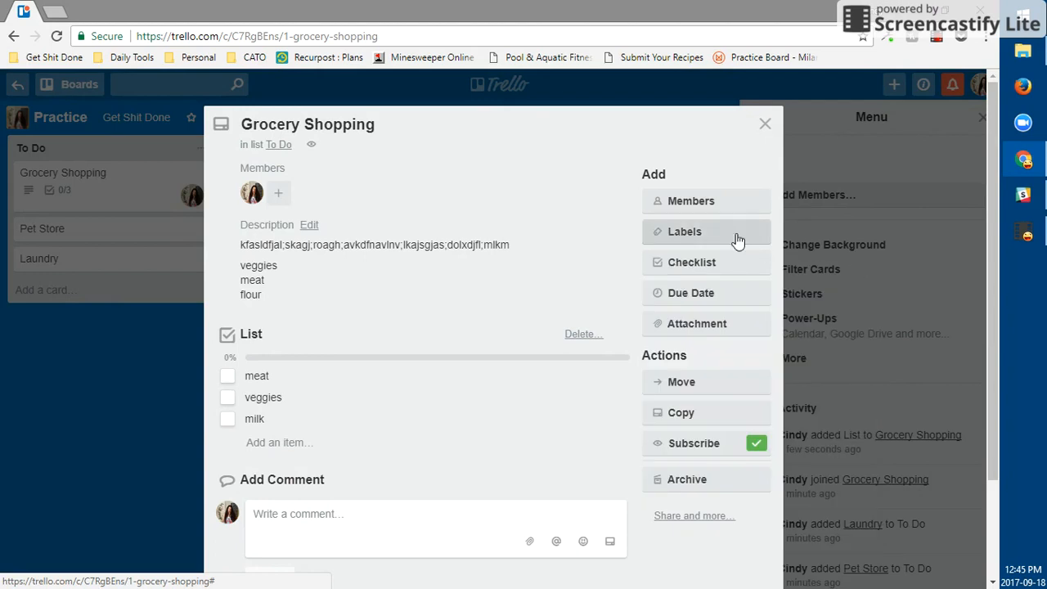
Review the destination boards for moving the card and submit the move with Practice, To Do and position 1
click(724, 389)
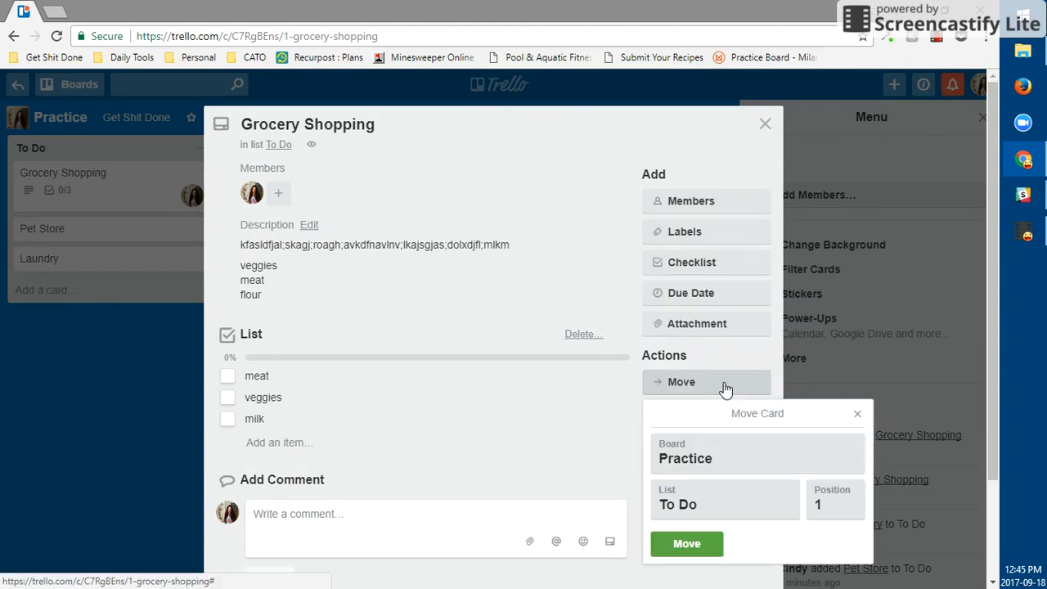
click(725, 456)
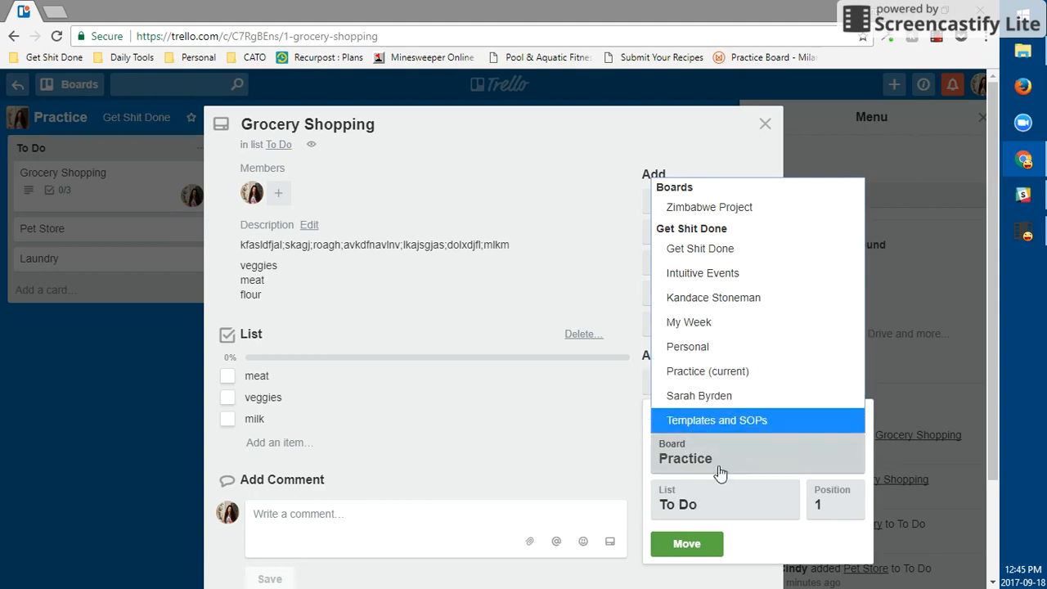
click(718, 497)
click(718, 497)
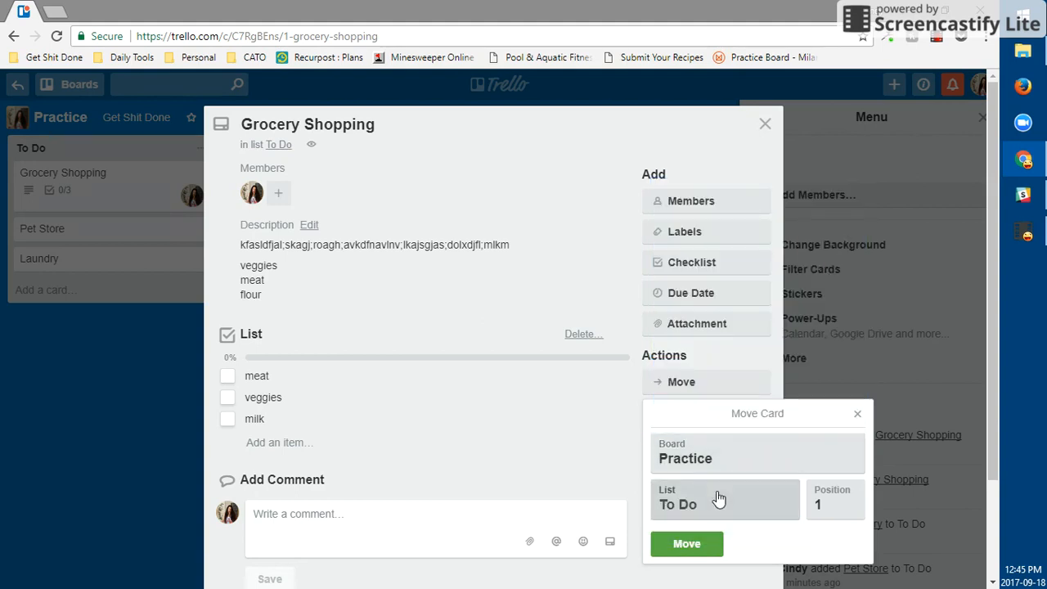
click(689, 544)
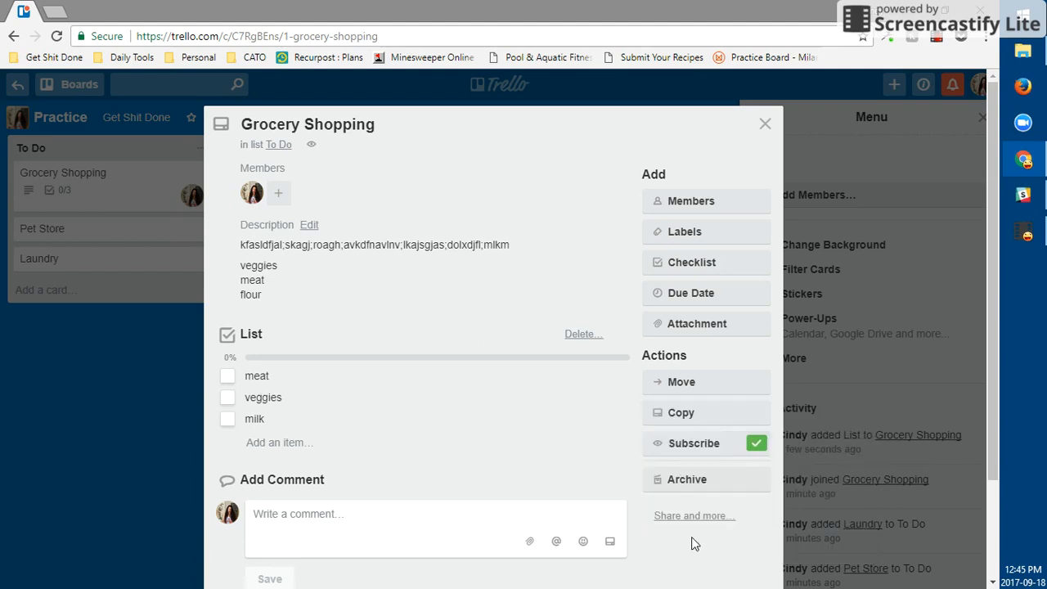
Examine the copy options and destination boards for the Grocery Shopping card and leave without creating a copy
click(677, 417)
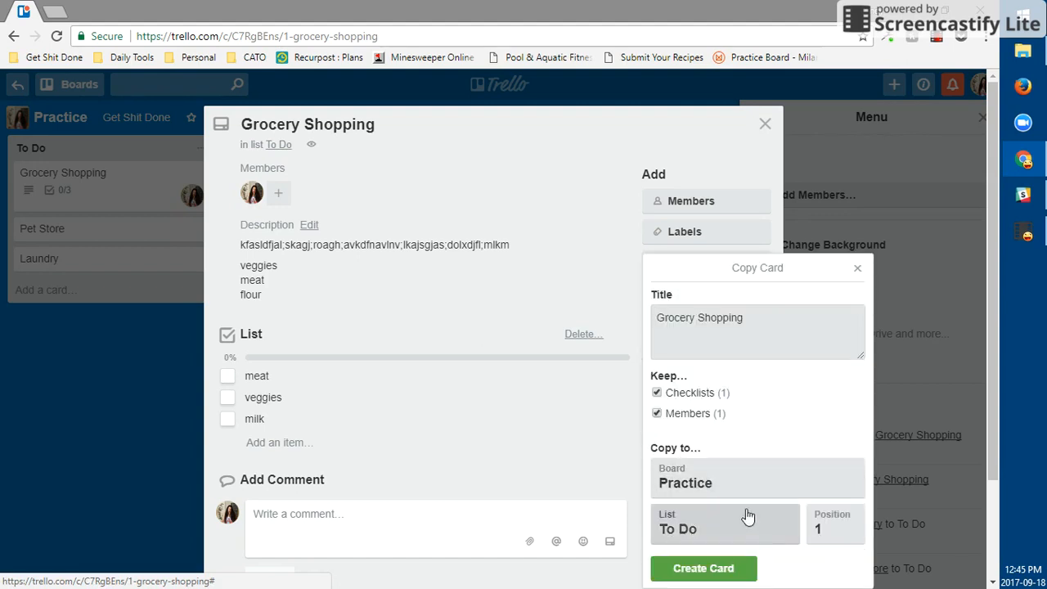
click(729, 480)
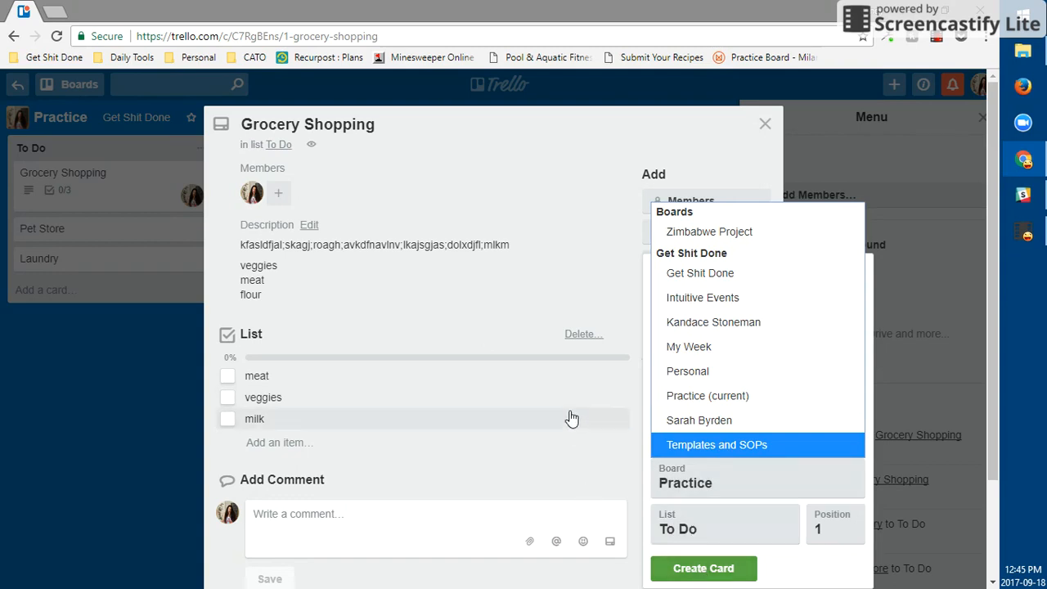
click(571, 414)
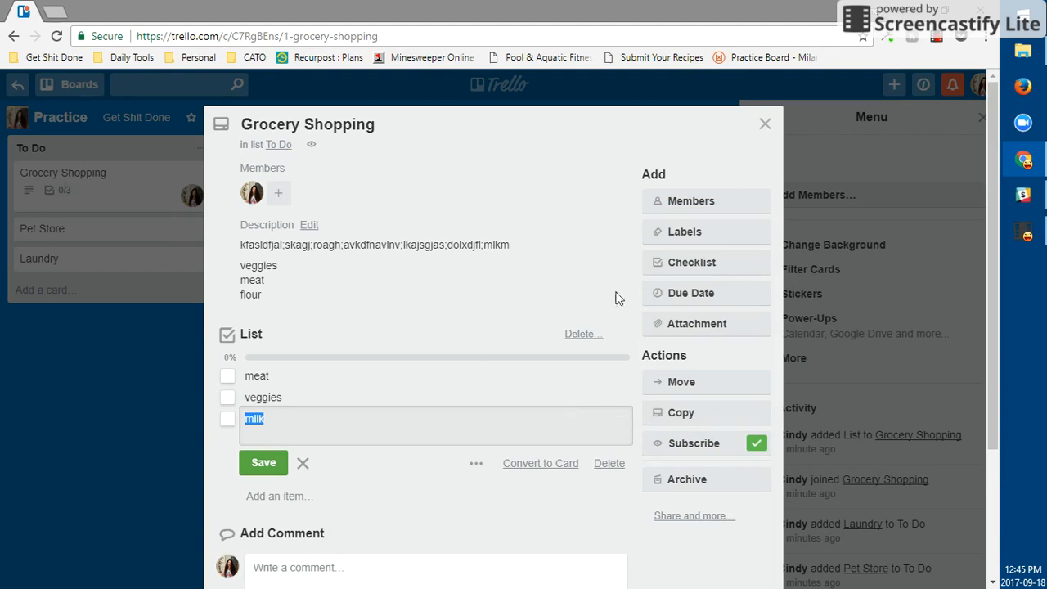
click(547, 529)
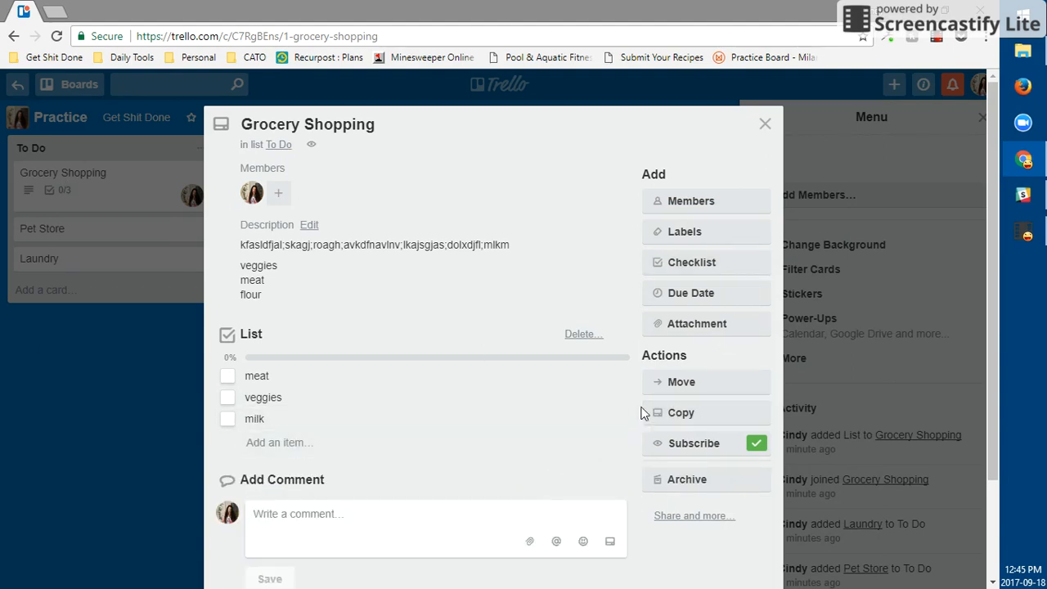
click(705, 452)
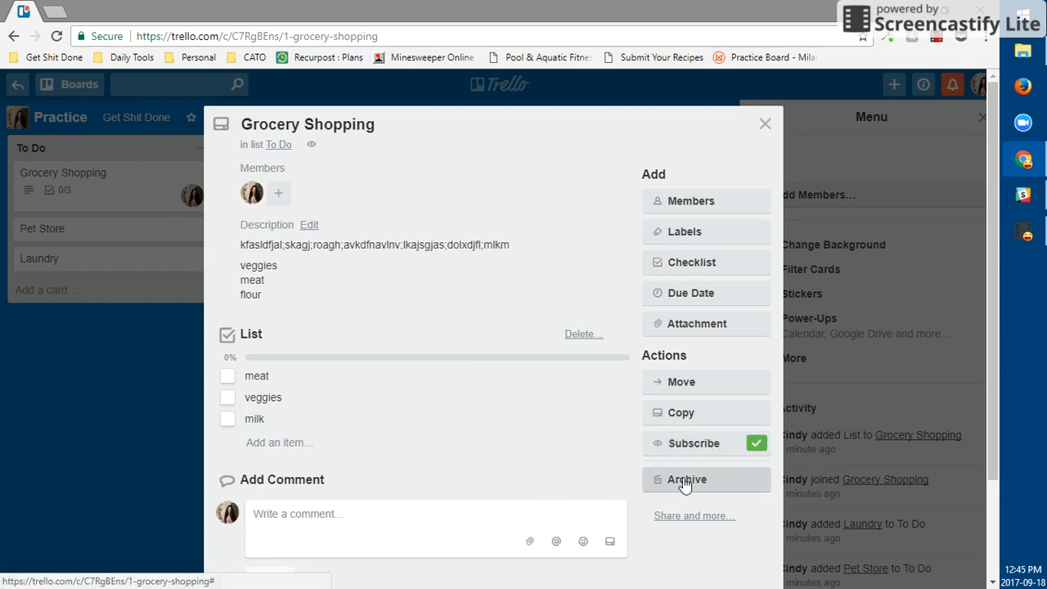
Archive the Grocery Shopping card and delete it permanently
click(683, 483)
scroll(586, 505, down, 2)
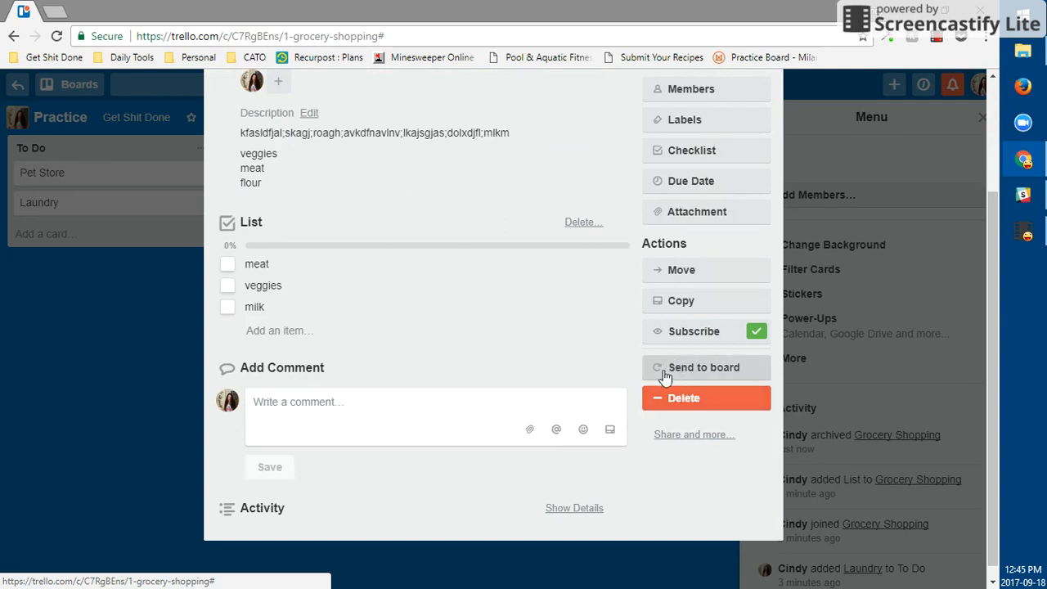
click(679, 407)
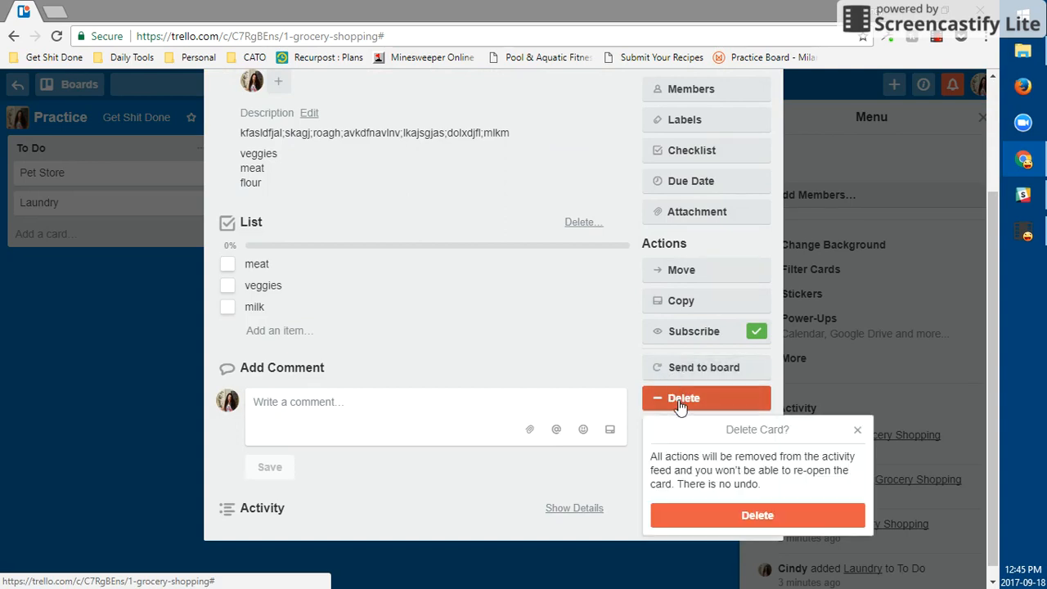
click(725, 513)
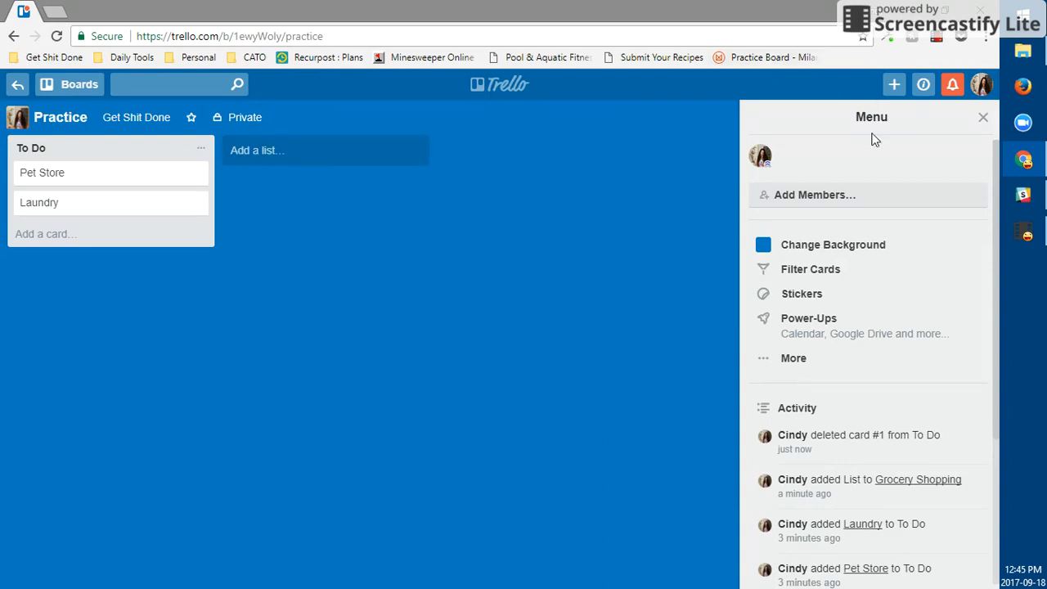
Set the board's background to the night sky photo with the blue light beam and return to the main board menu
click(982, 117)
click(985, 119)
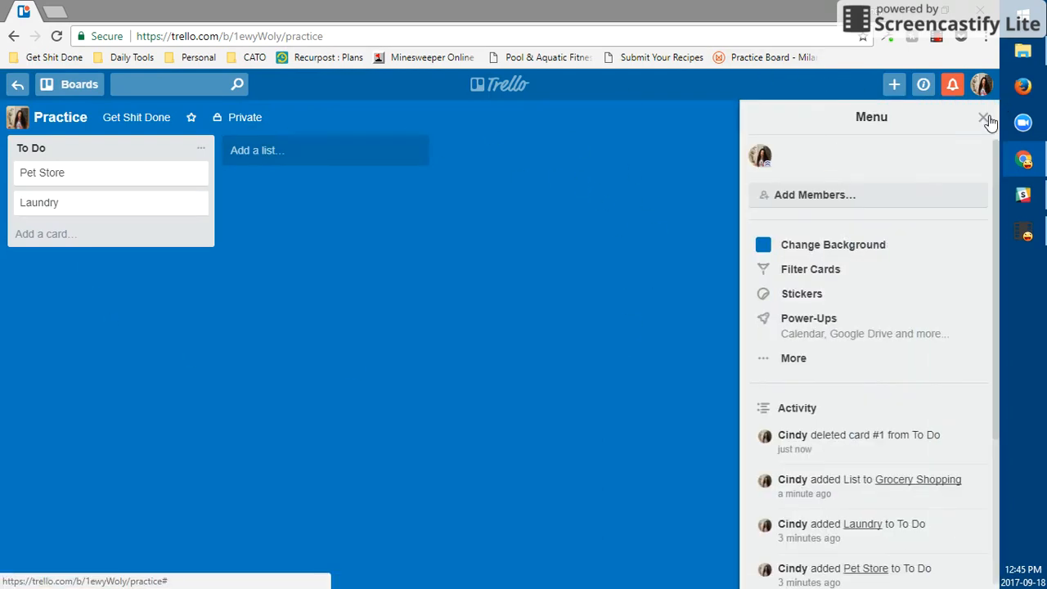
click(827, 251)
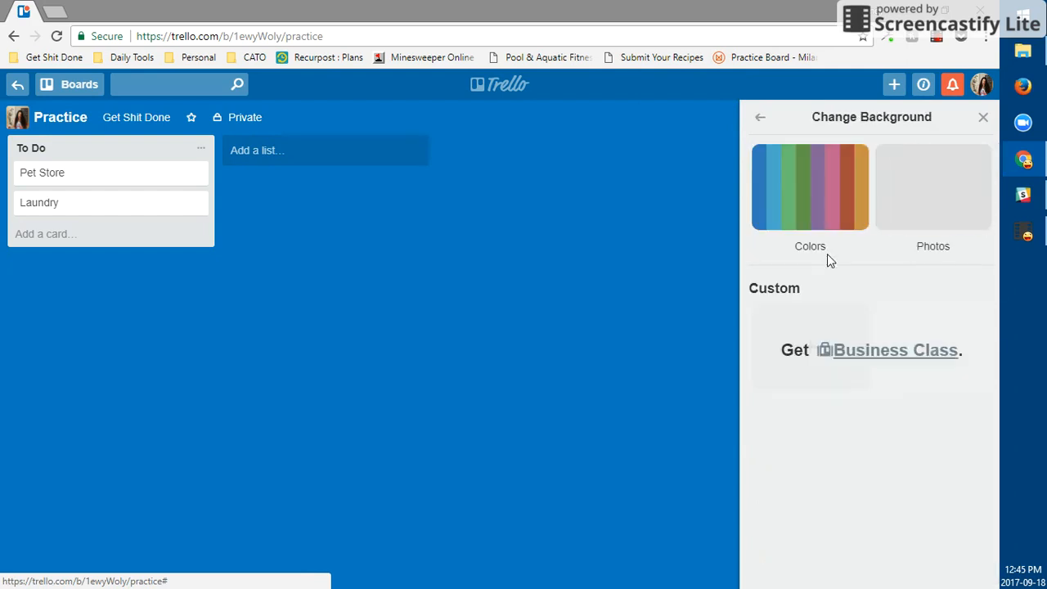
click(900, 182)
click(799, 310)
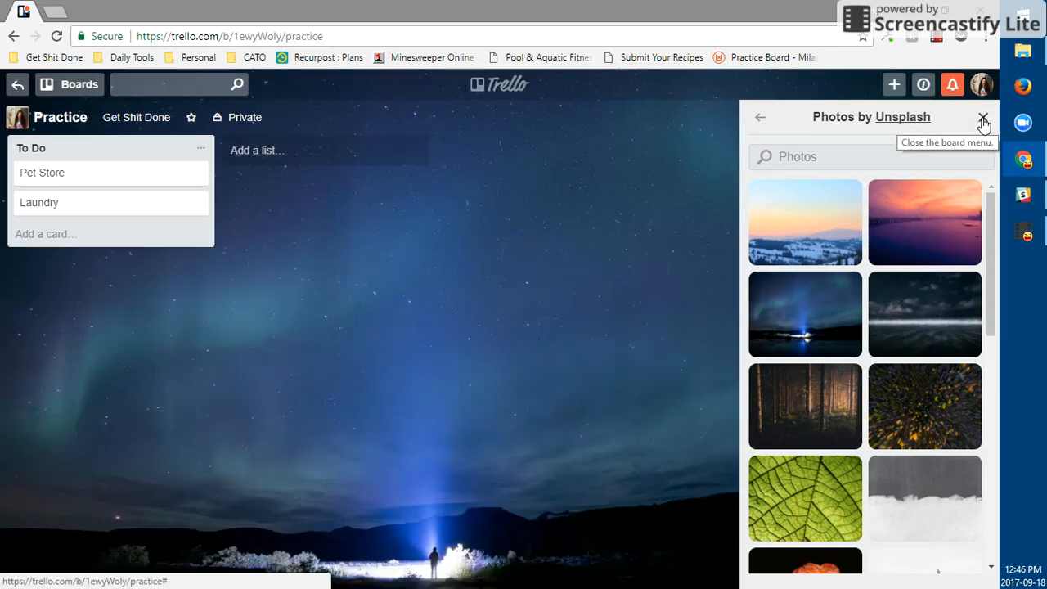
click(983, 119)
click(957, 118)
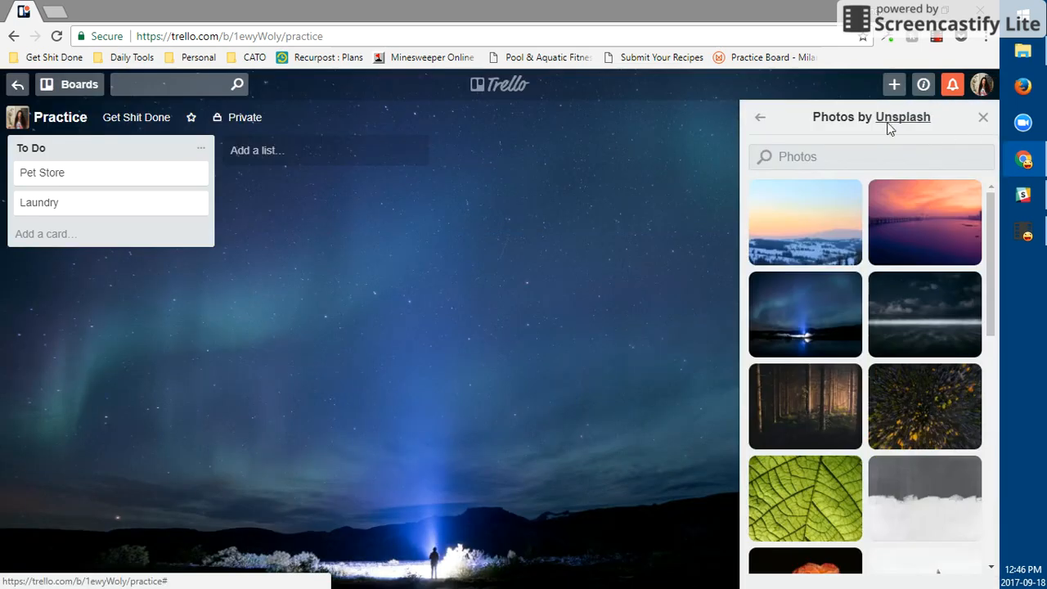
click(756, 121)
click(757, 120)
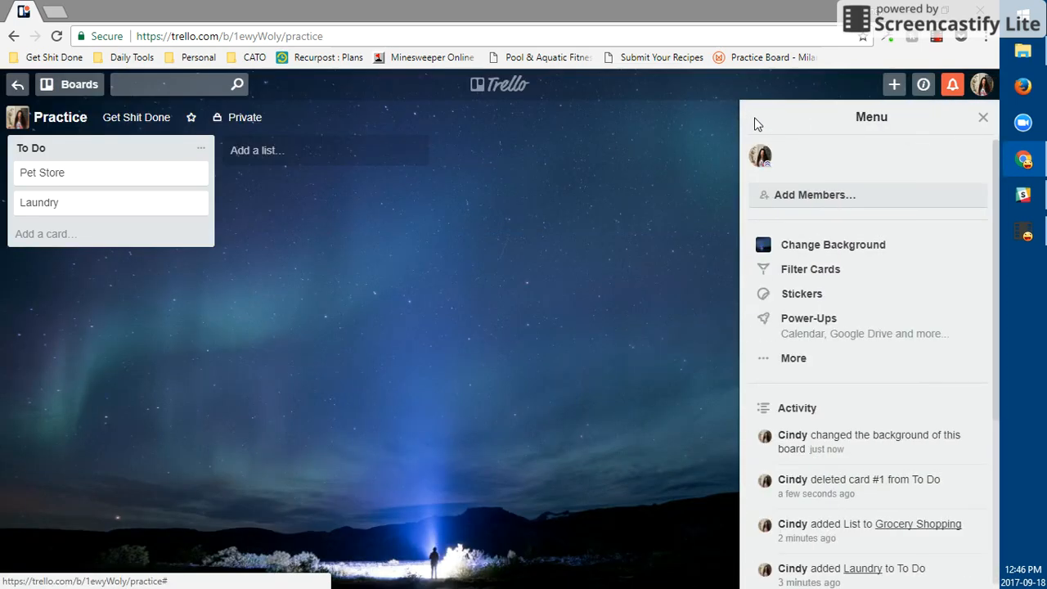
Examine the card filters for labels, members and due dates, as well as the available stickers, without applying any
click(846, 275)
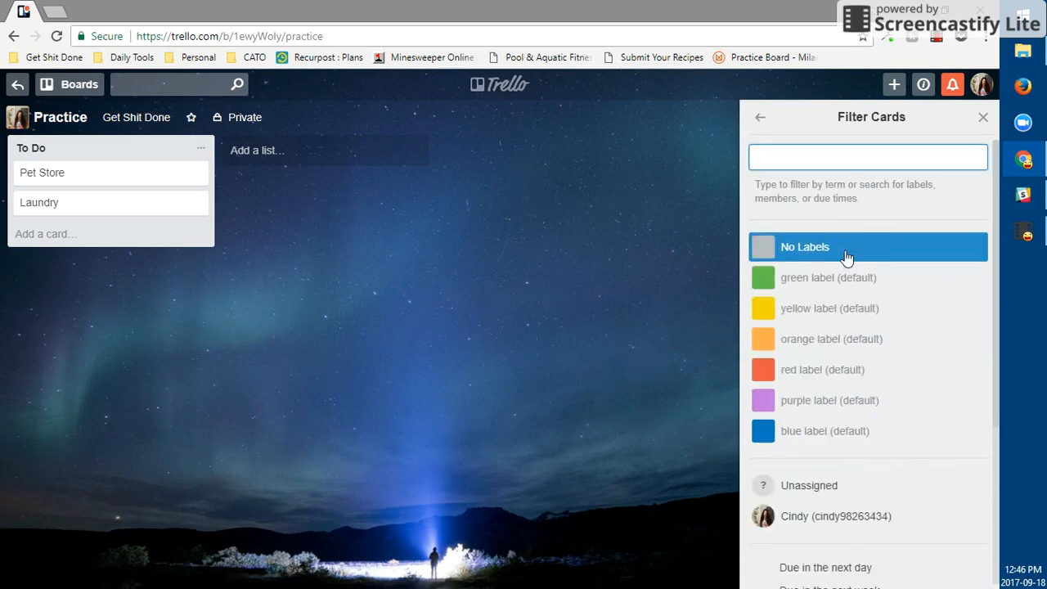
scroll(832, 533, down, 2)
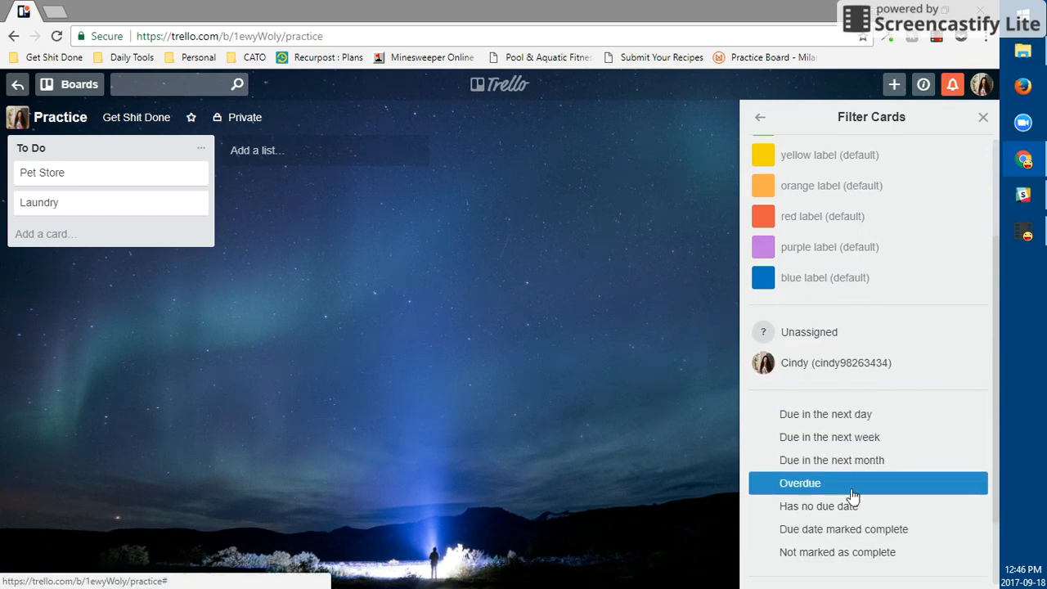
scroll(848, 559, down, 1)
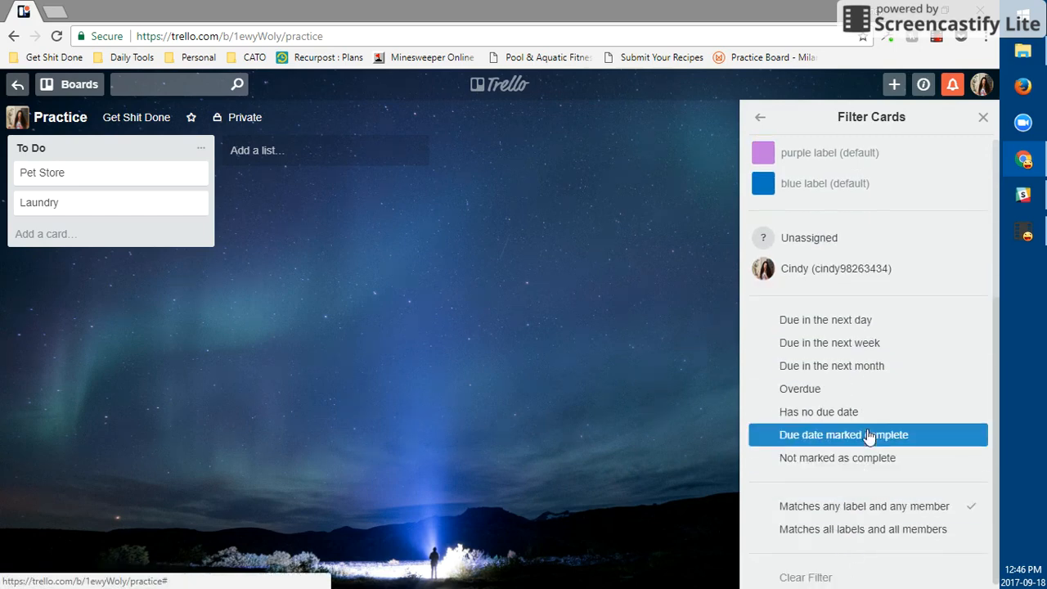
scroll(859, 458, up, 3)
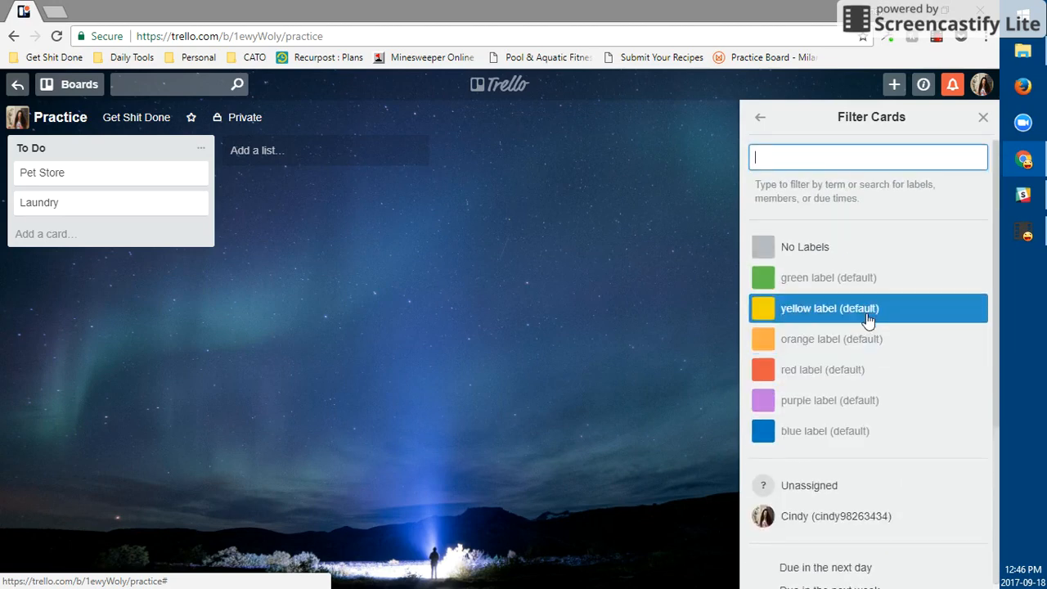
click(757, 119)
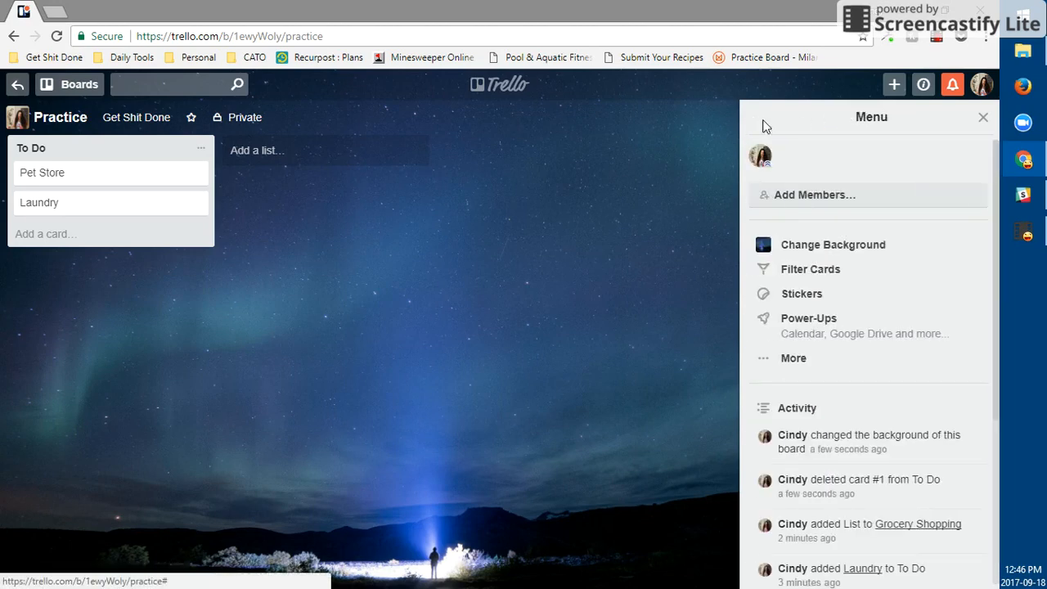
click(810, 296)
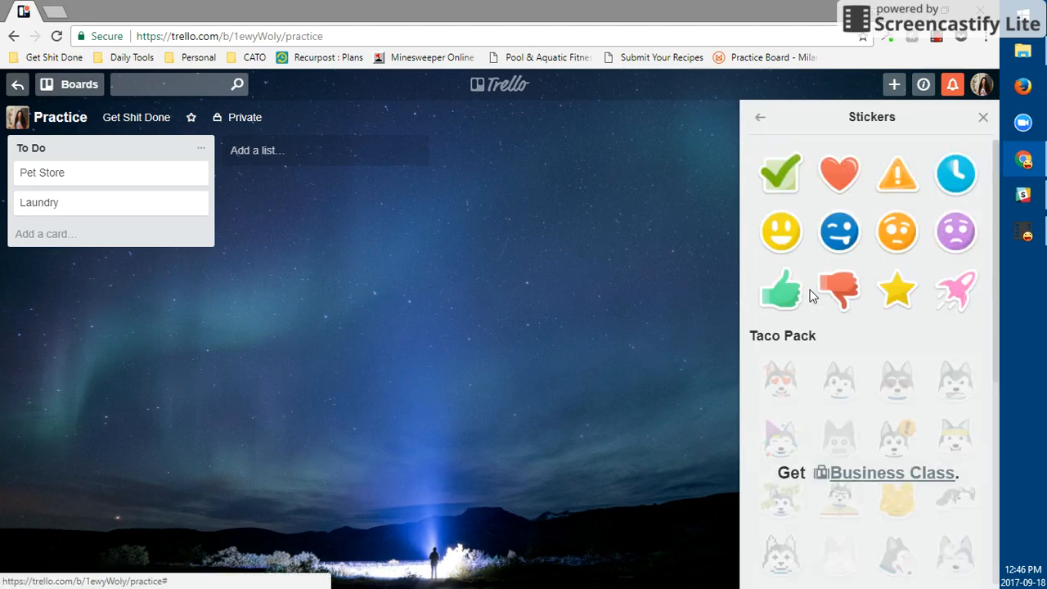
click(759, 123)
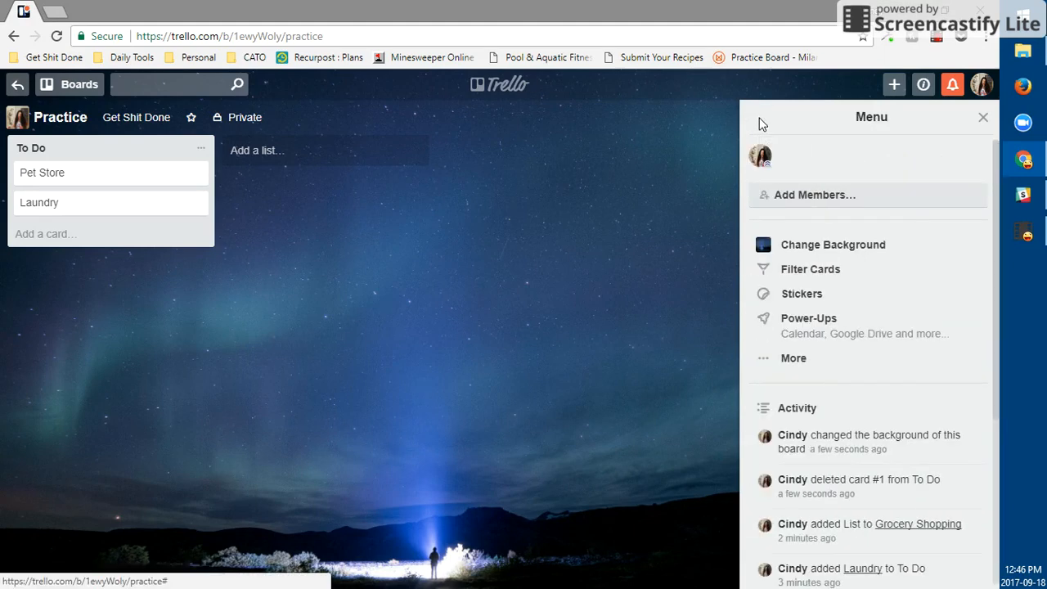
Enable the Calendar Power-Up for the Practice board and hide the board menu
click(829, 322)
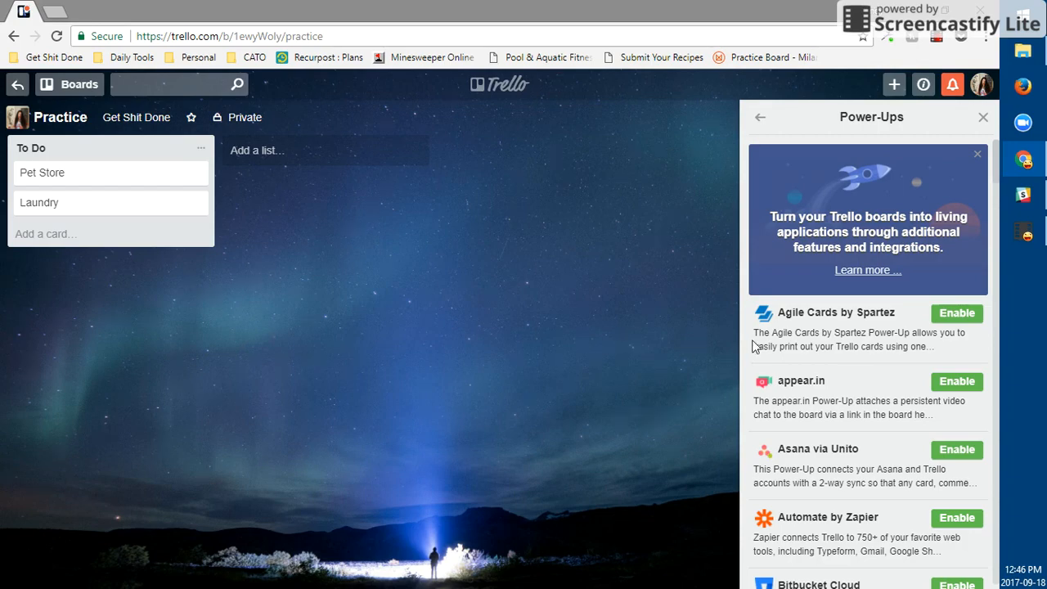
scroll(817, 348, down, 5)
scroll(820, 348, down, 2)
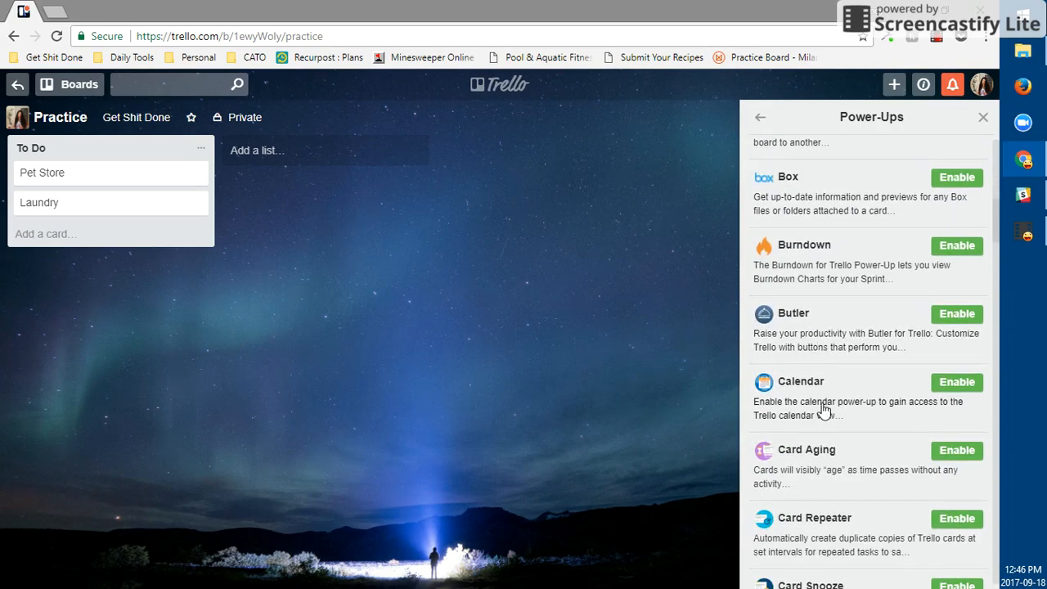
click(965, 385)
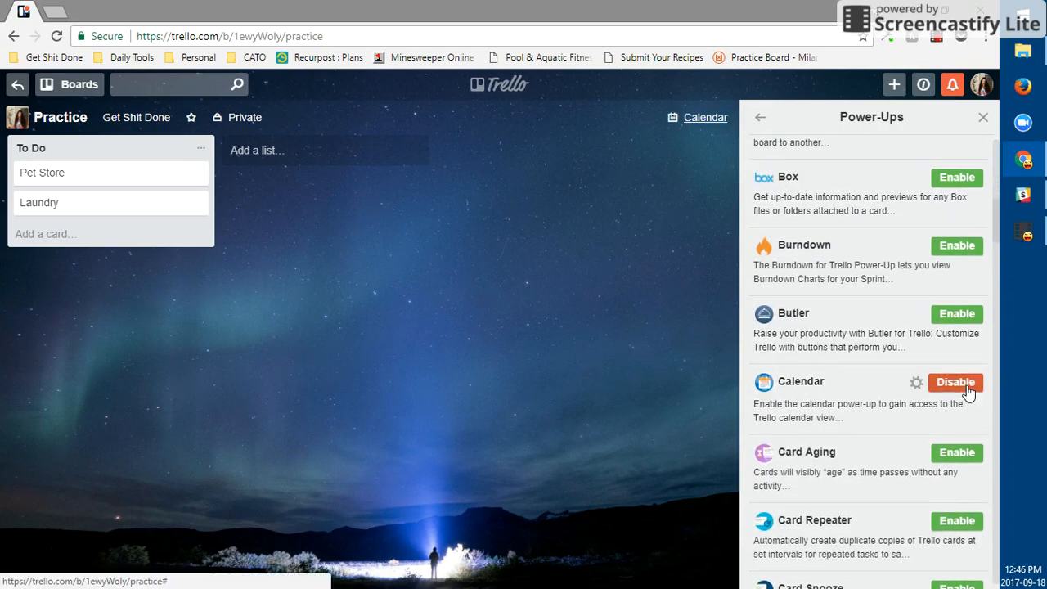
click(760, 117)
click(983, 119)
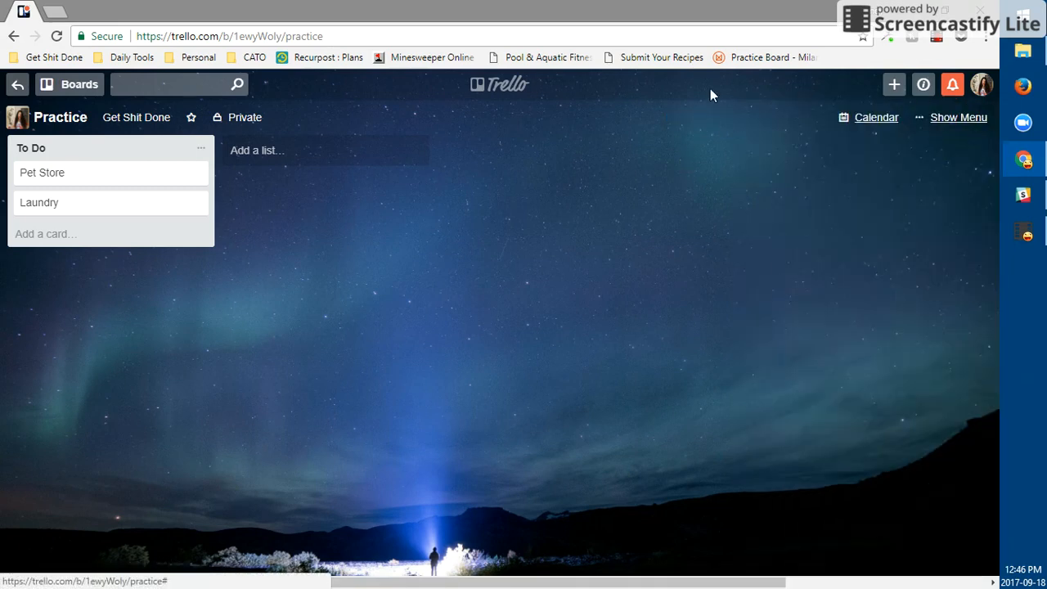
View the board's calendar by month and by week, and return to the lists
click(869, 121)
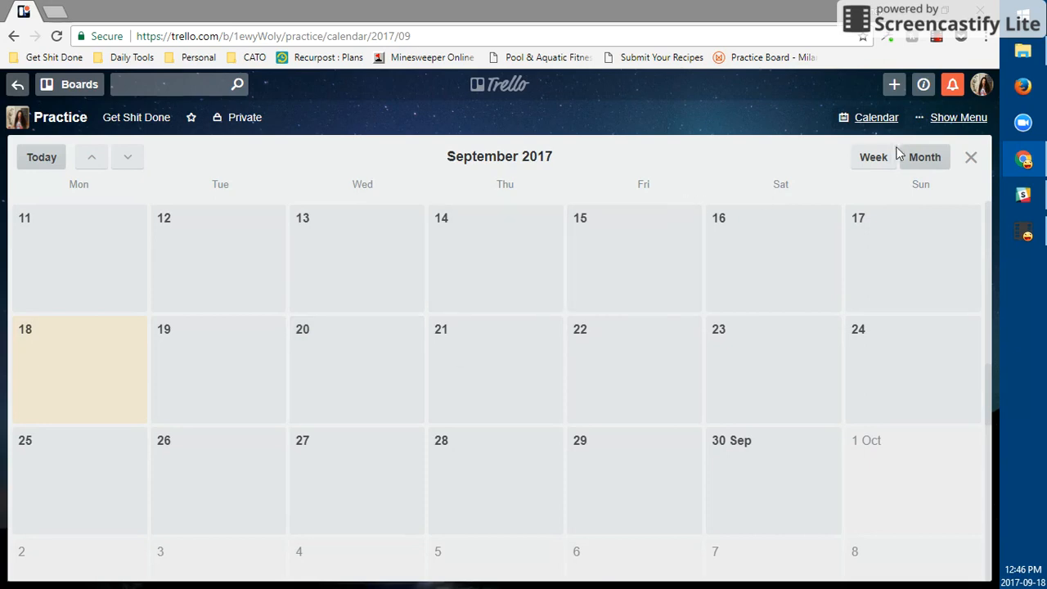
click(871, 160)
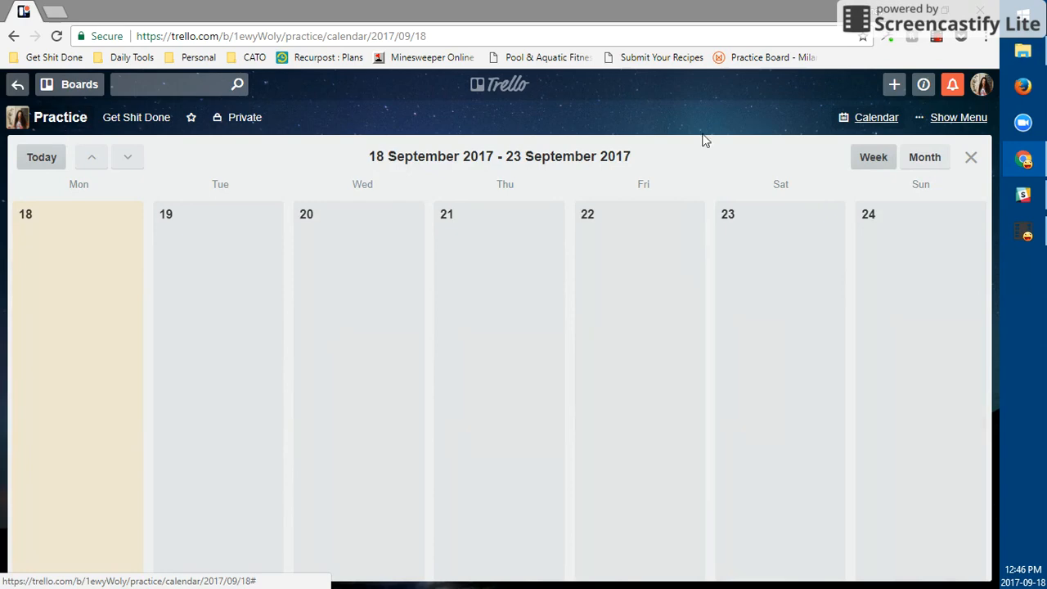
click(875, 119)
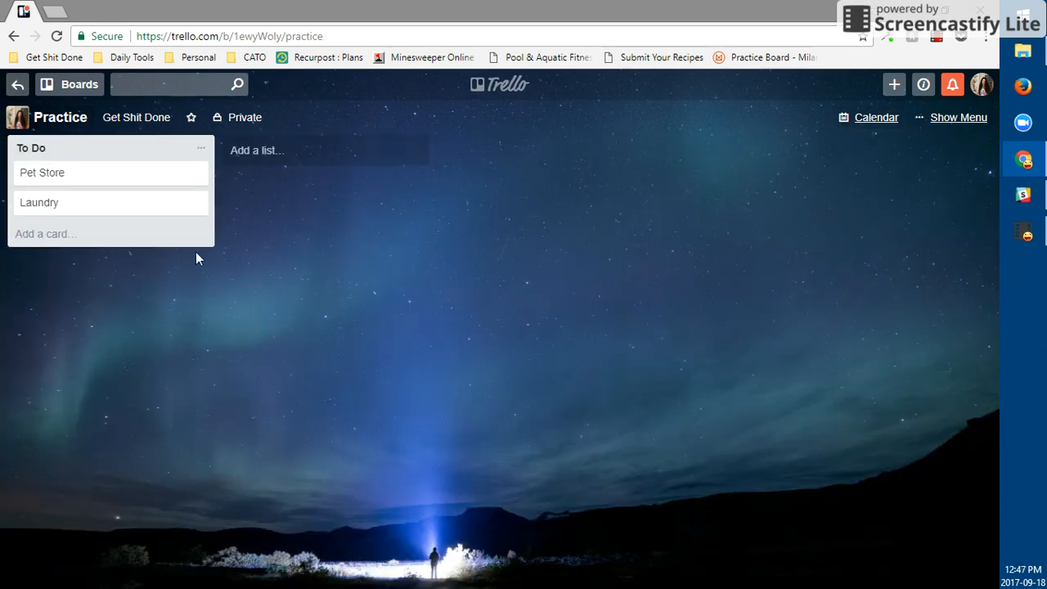
Examine the Practice board's settings for team, card cover images, and commenting and add/remove permissions, without changing any
click(949, 117)
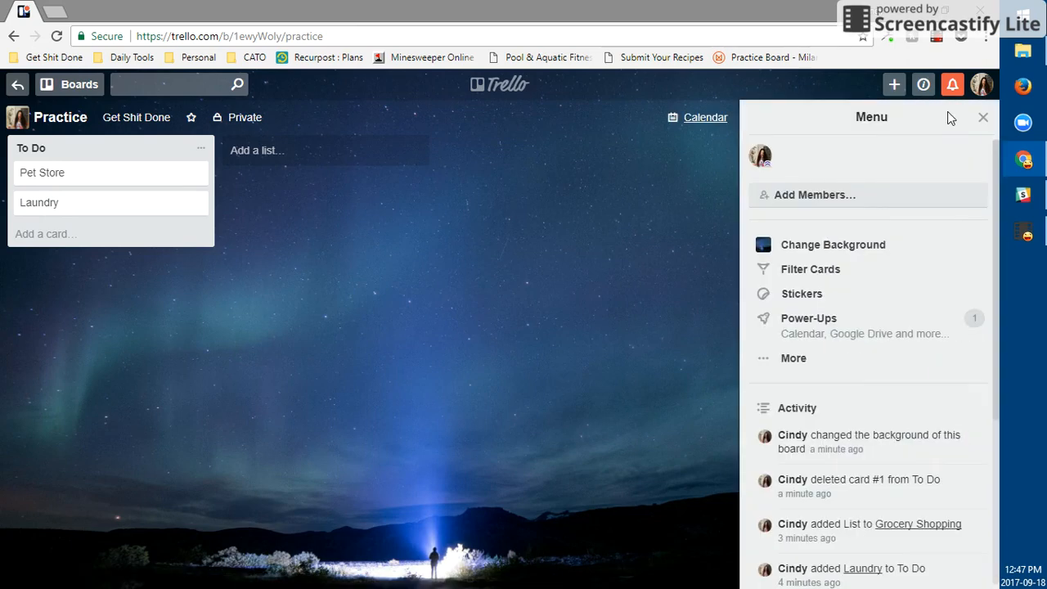
click(767, 360)
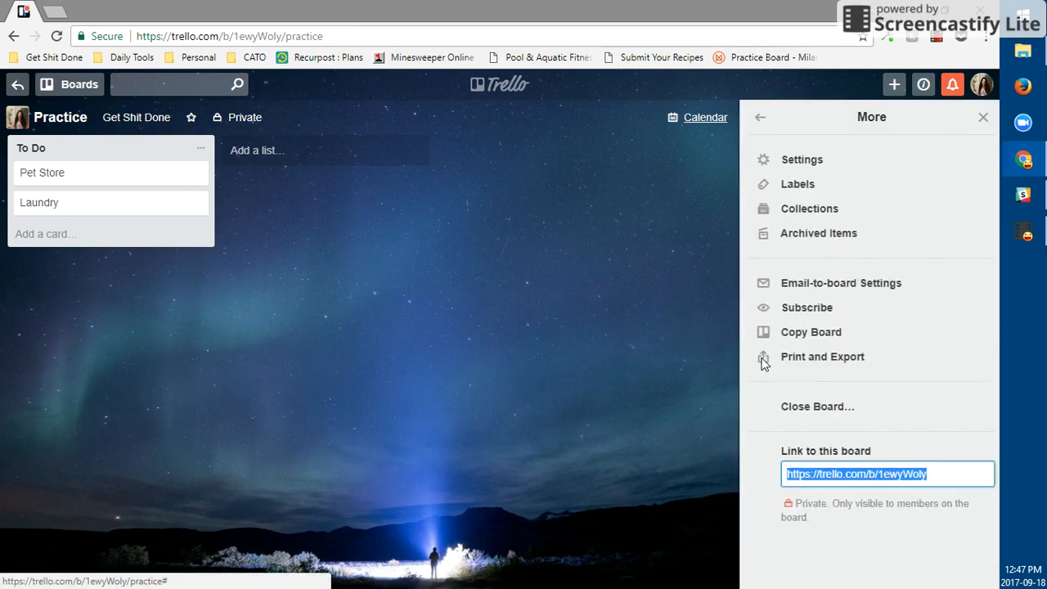
click(803, 160)
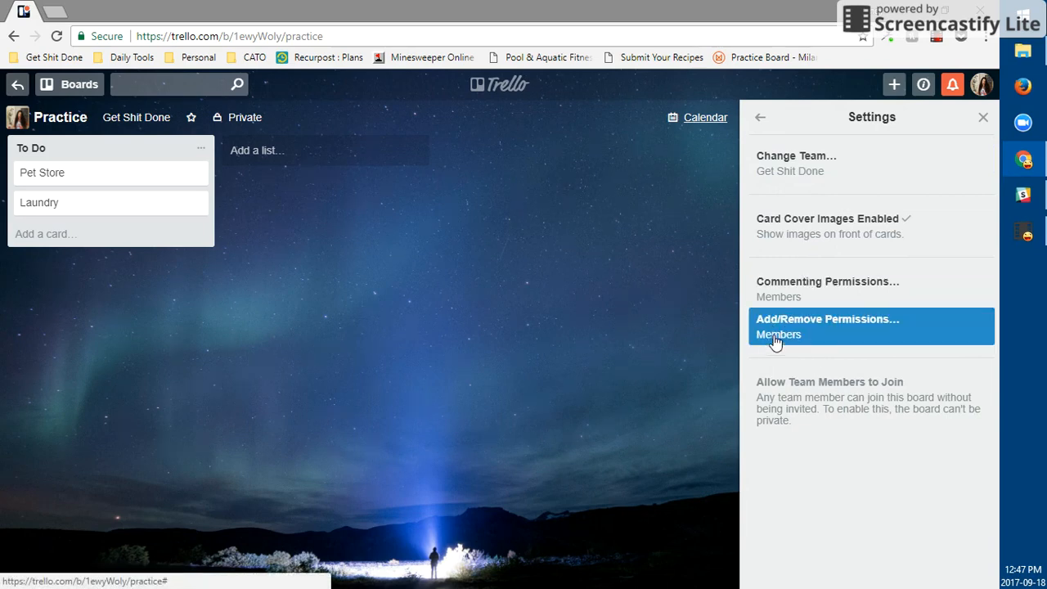
click(763, 117)
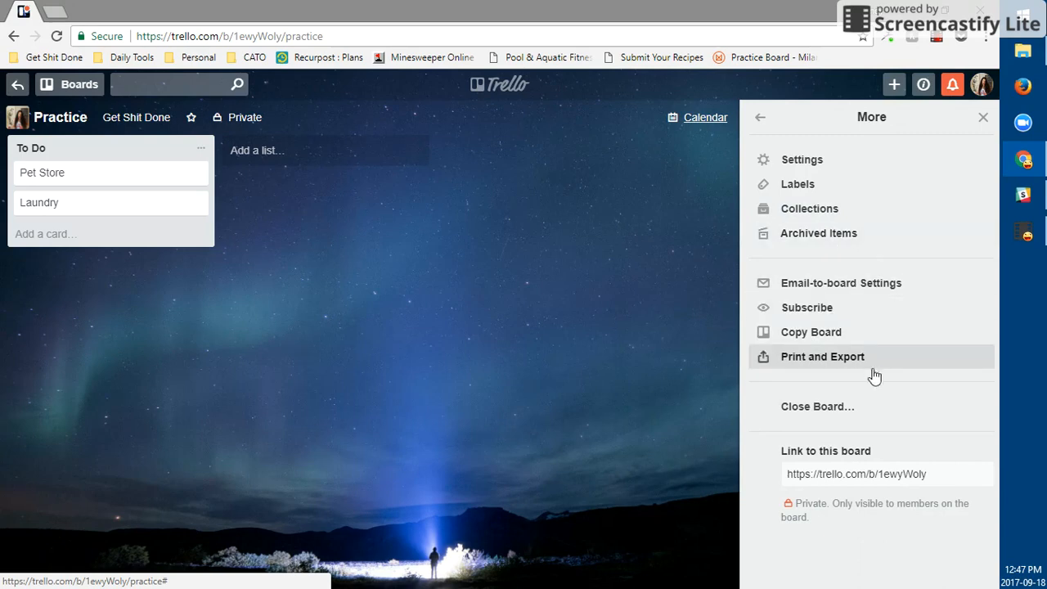
Close the Practice board and permanently delete it
click(842, 407)
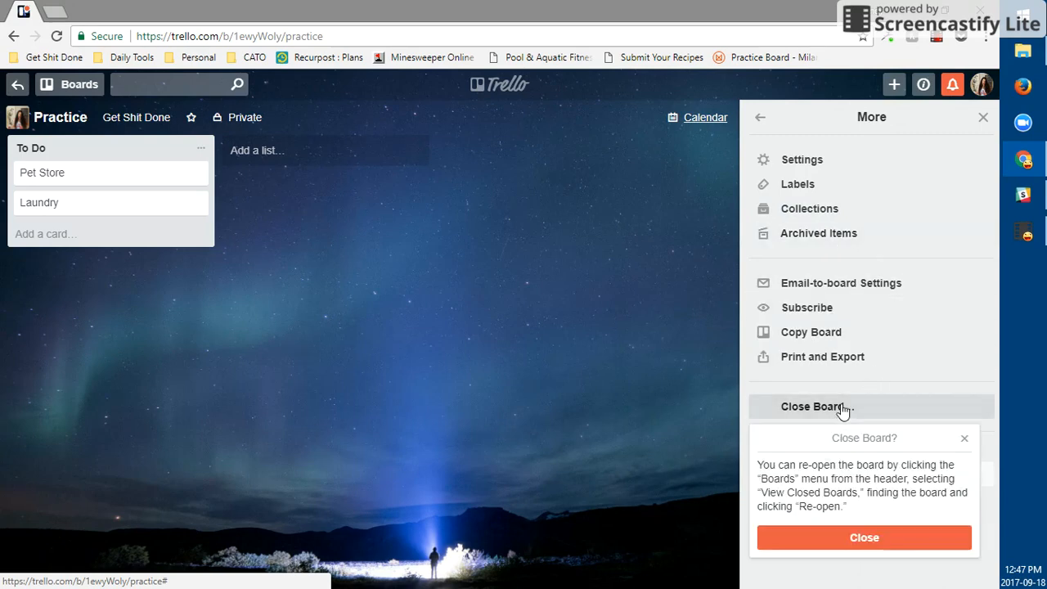
click(864, 537)
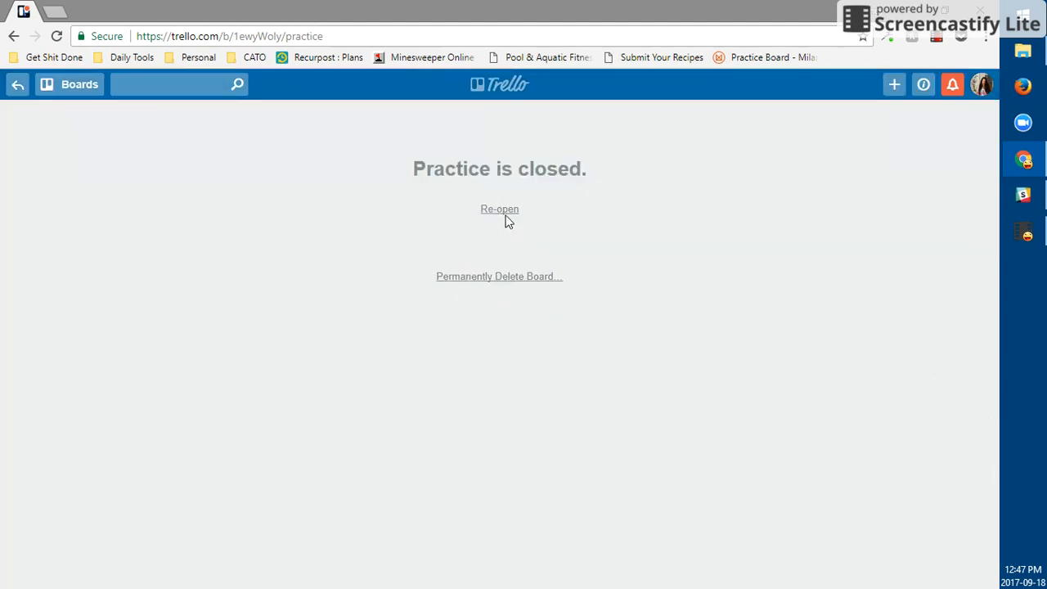
click(483, 285)
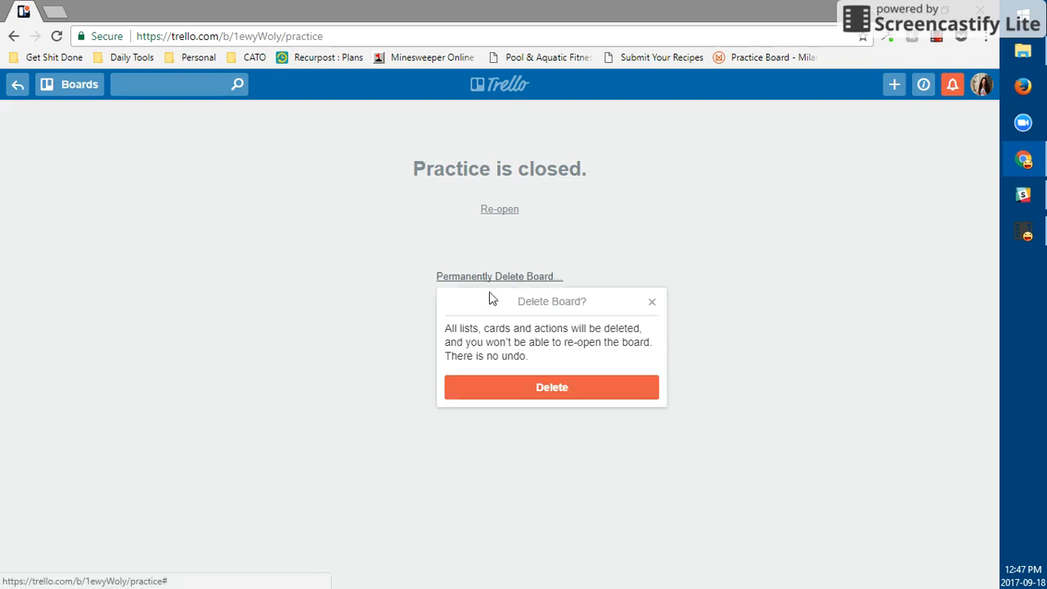
click(544, 390)
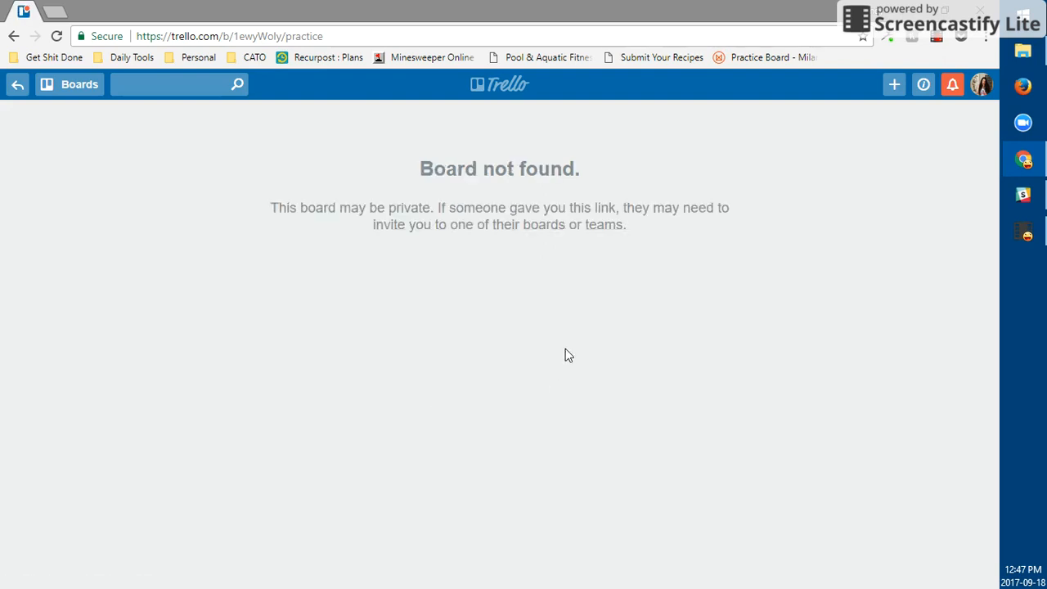